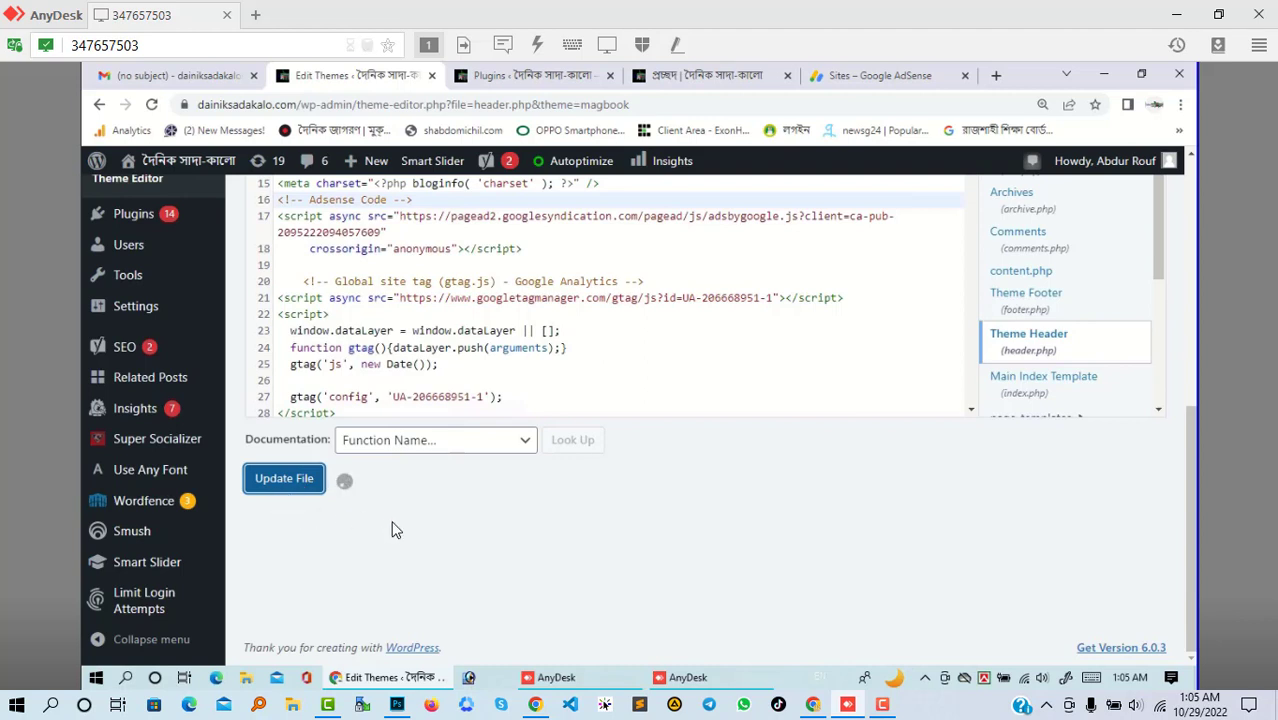
- Confirm that the magbook header.php save shows the 'File edited successfully' notice
{"action": "scroll", "coordinate": [393, 529], "scroll_direction": "up", "scroll_amount": 1}
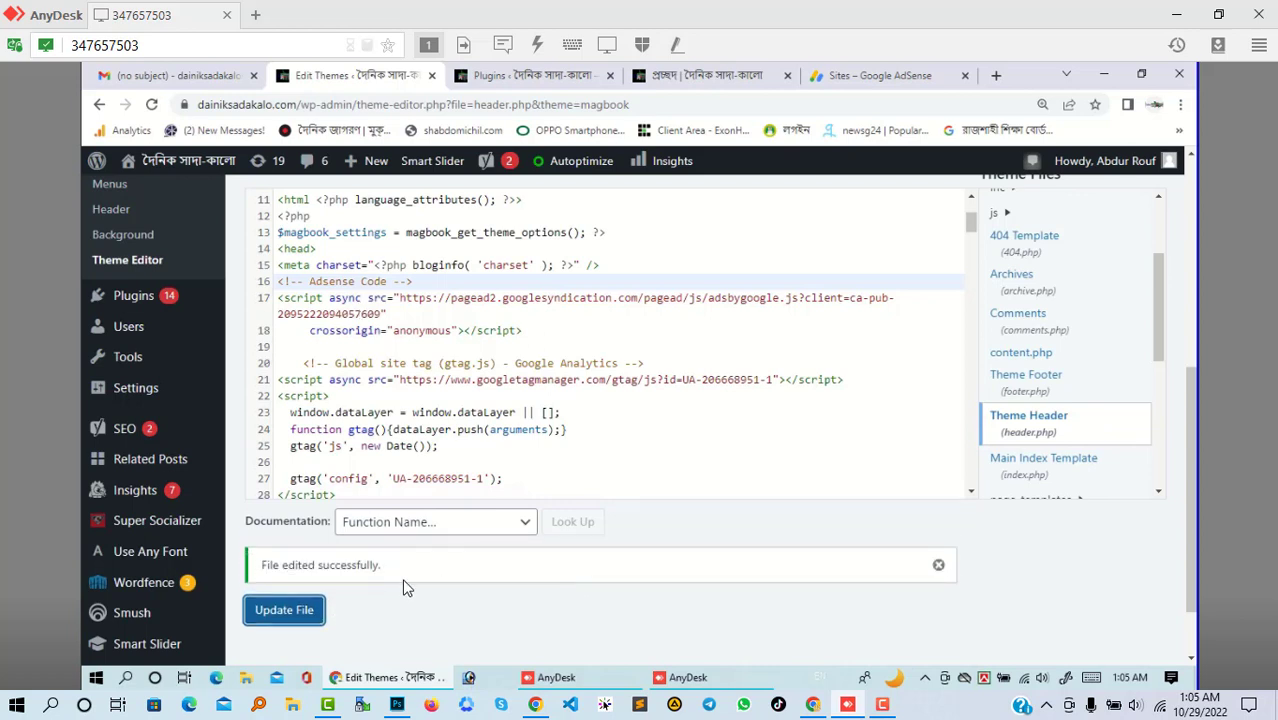
{"action": "left_click_drag", "start_coordinate": [274, 565], "coordinate": [566, 592]}
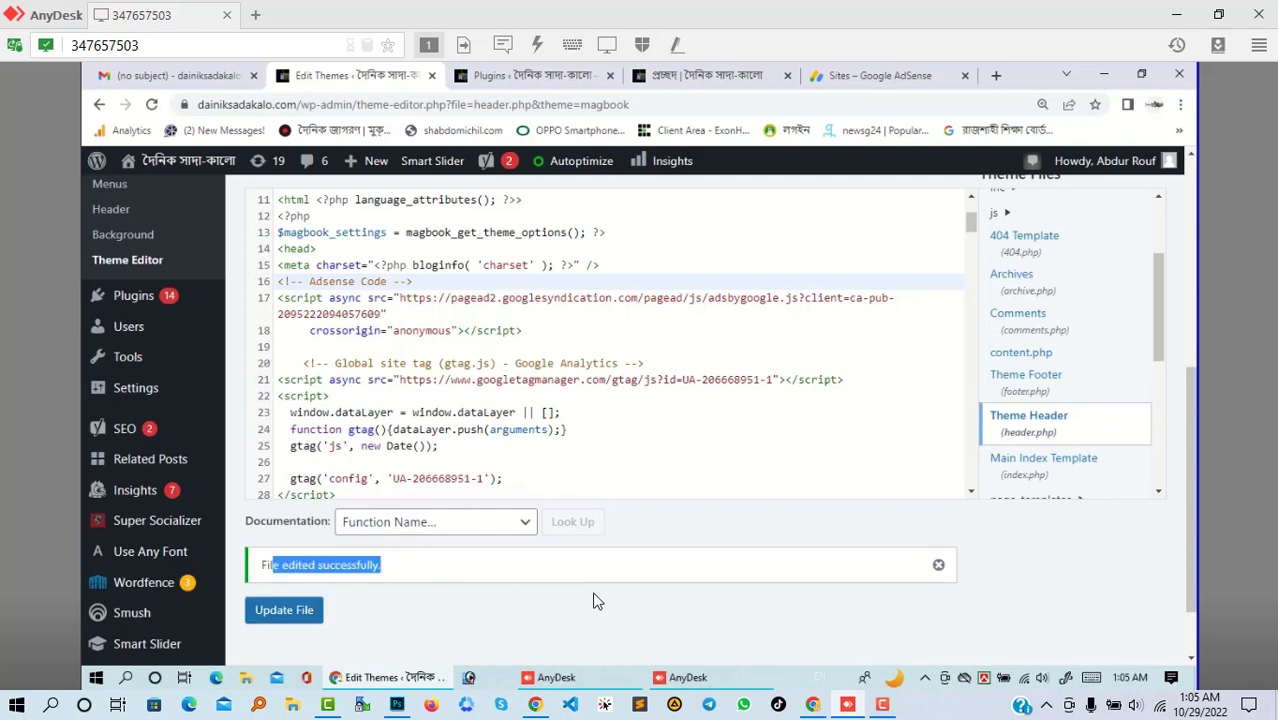
- Request a review of dainiksadakalo.com, dismiss the try-again-later error, and request it again
{"action": "left_click", "coordinate": [846, 74]}
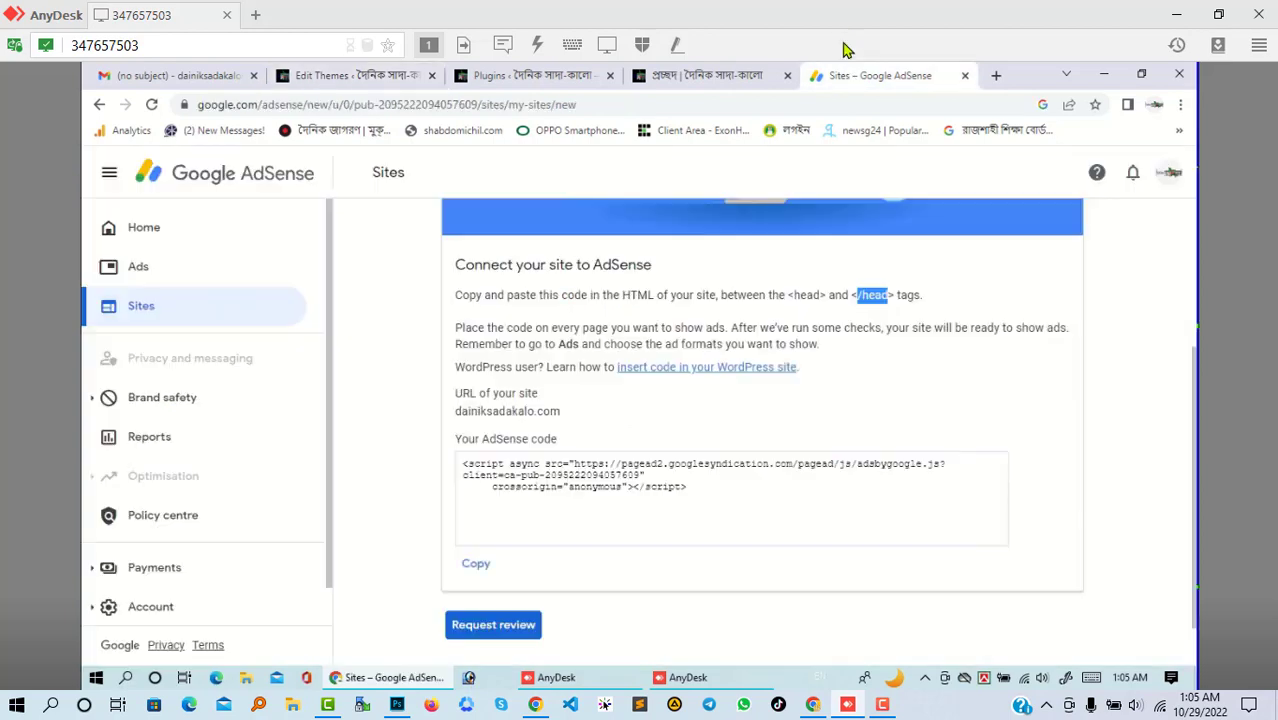
{"action": "scroll", "coordinate": [599, 593], "scroll_direction": "down", "scroll_amount": 1}
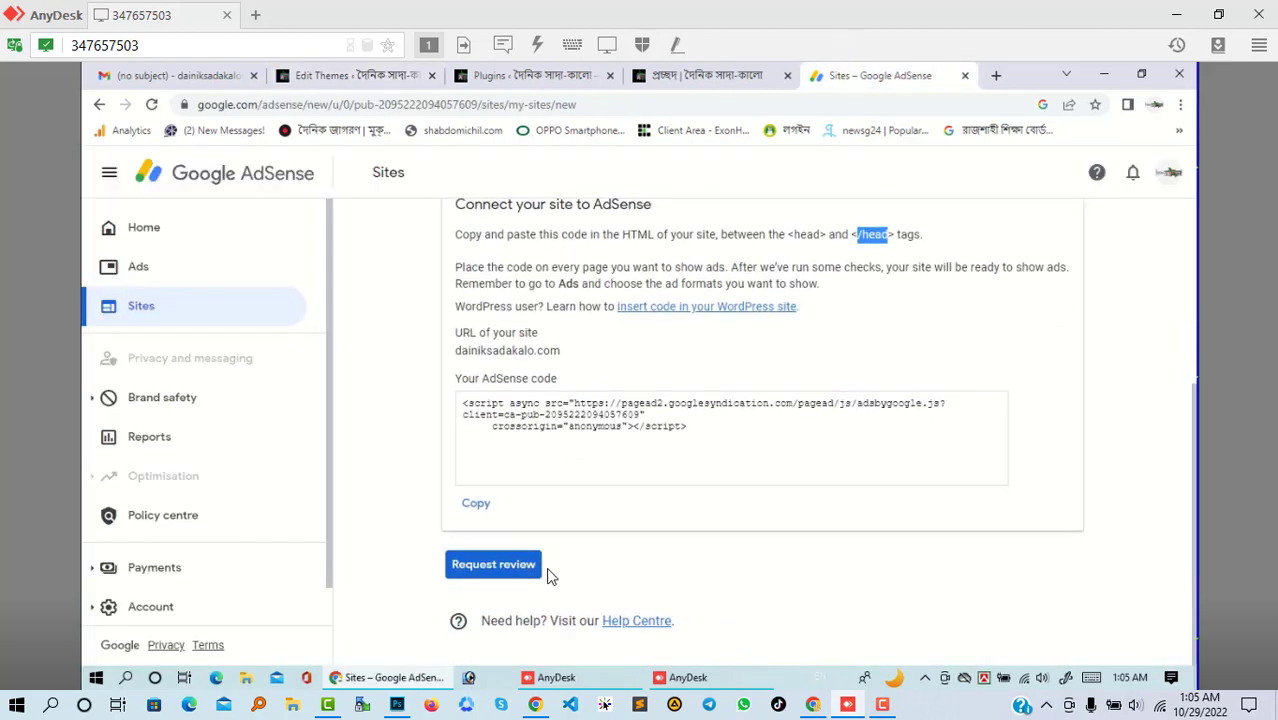
{"action": "left_click", "coordinate": [489, 573]}
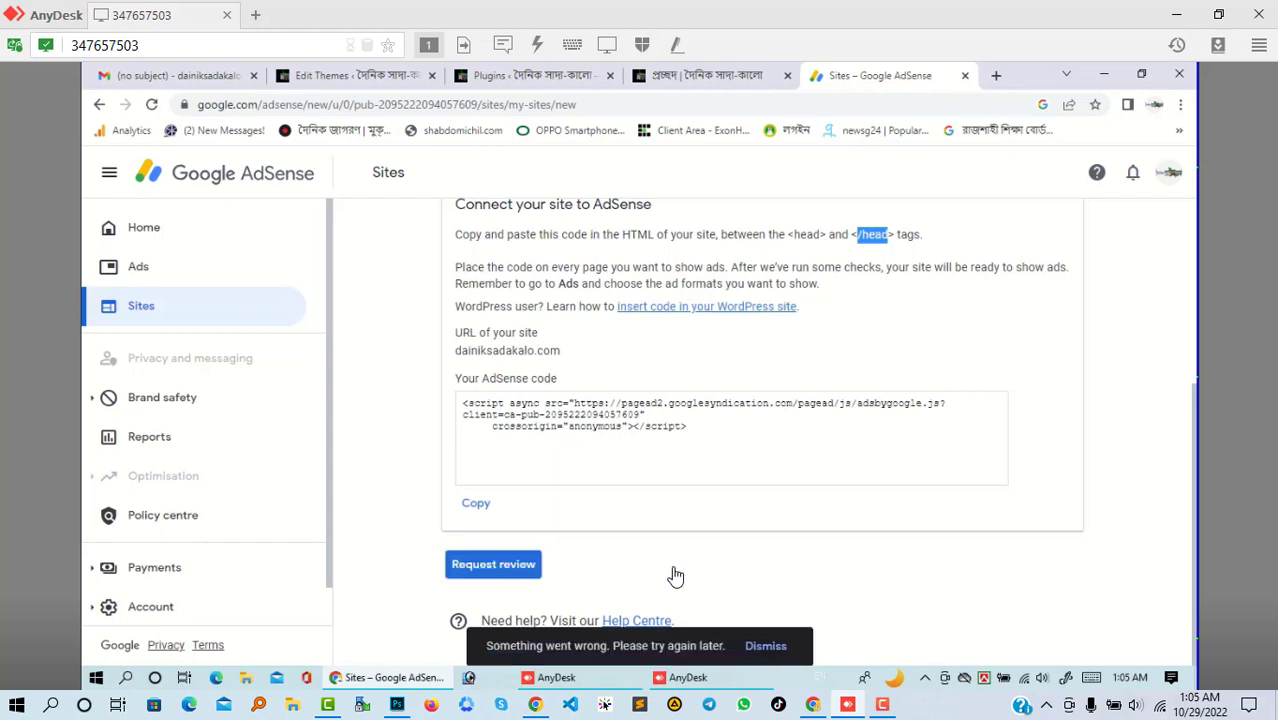
{"action": "left_click", "coordinate": [778, 636]}
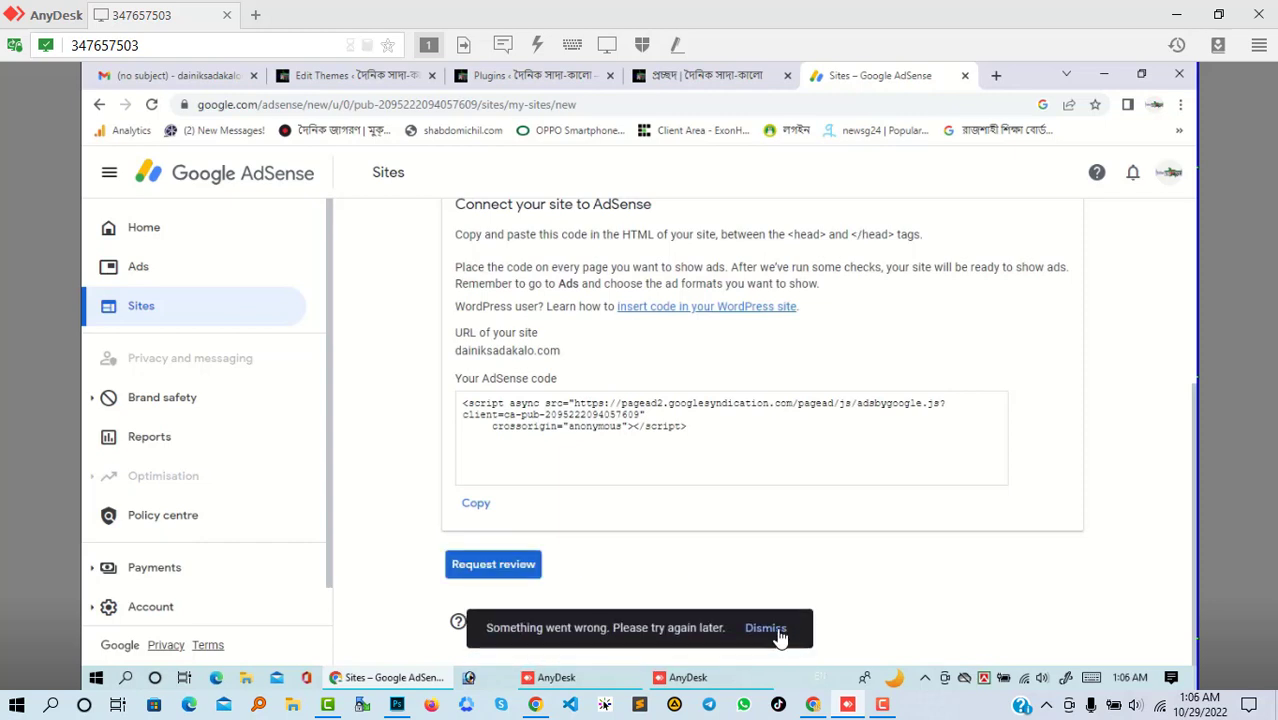
{"action": "left_click", "coordinate": [519, 569]}
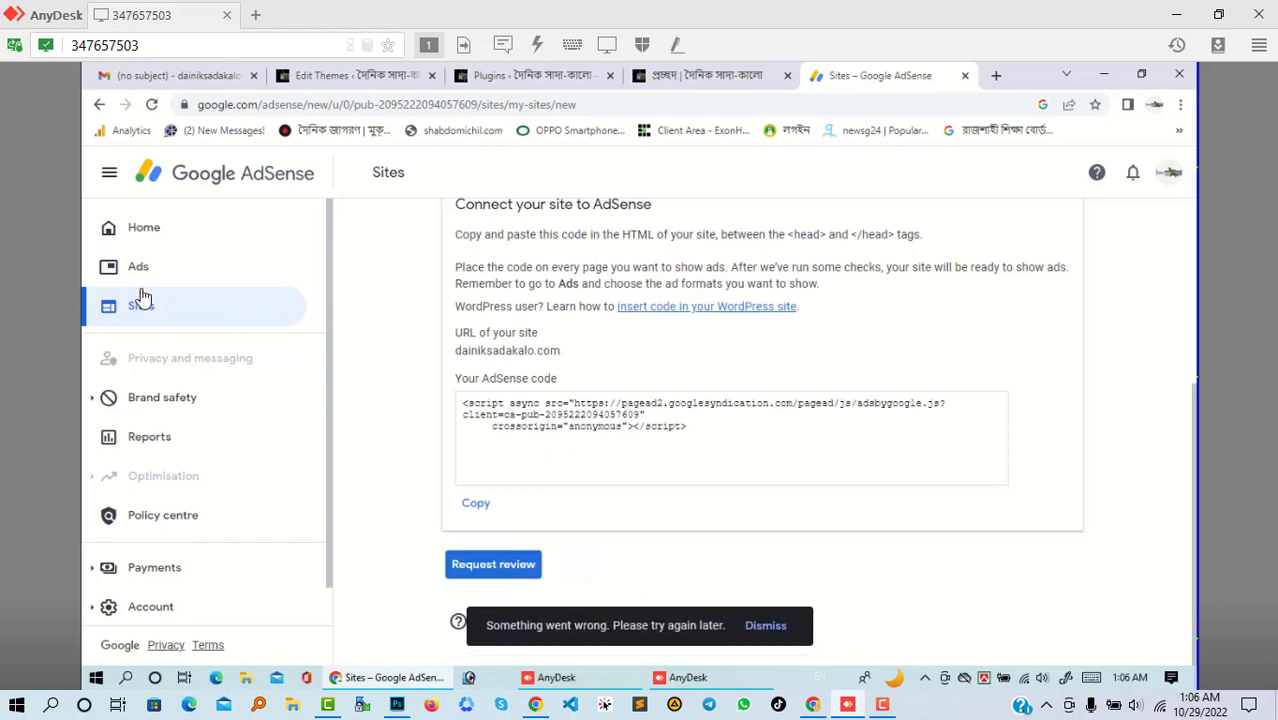
- Check that dainiksadakalo.com shows Getting ready under Sites, then return to the Home page
{"action": "left_click", "coordinate": [150, 233]}
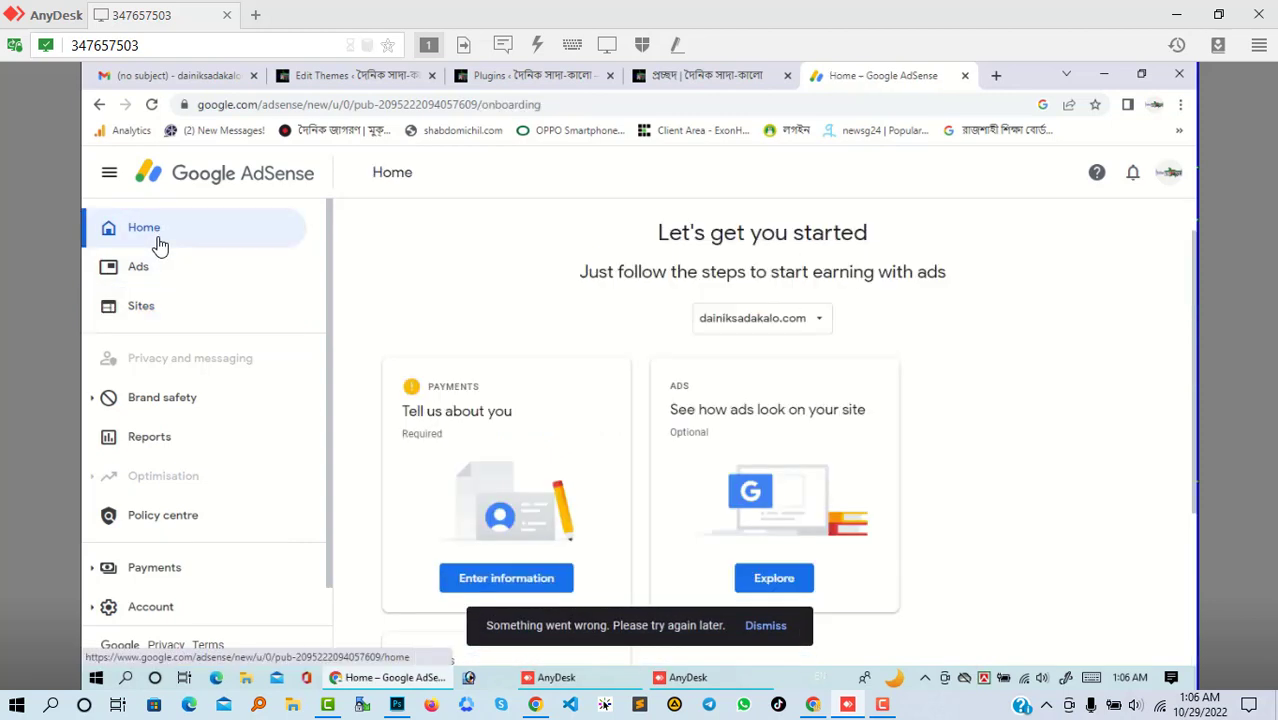
{"action": "scroll", "coordinate": [706, 444], "scroll_direction": "down", "scroll_amount": 3}
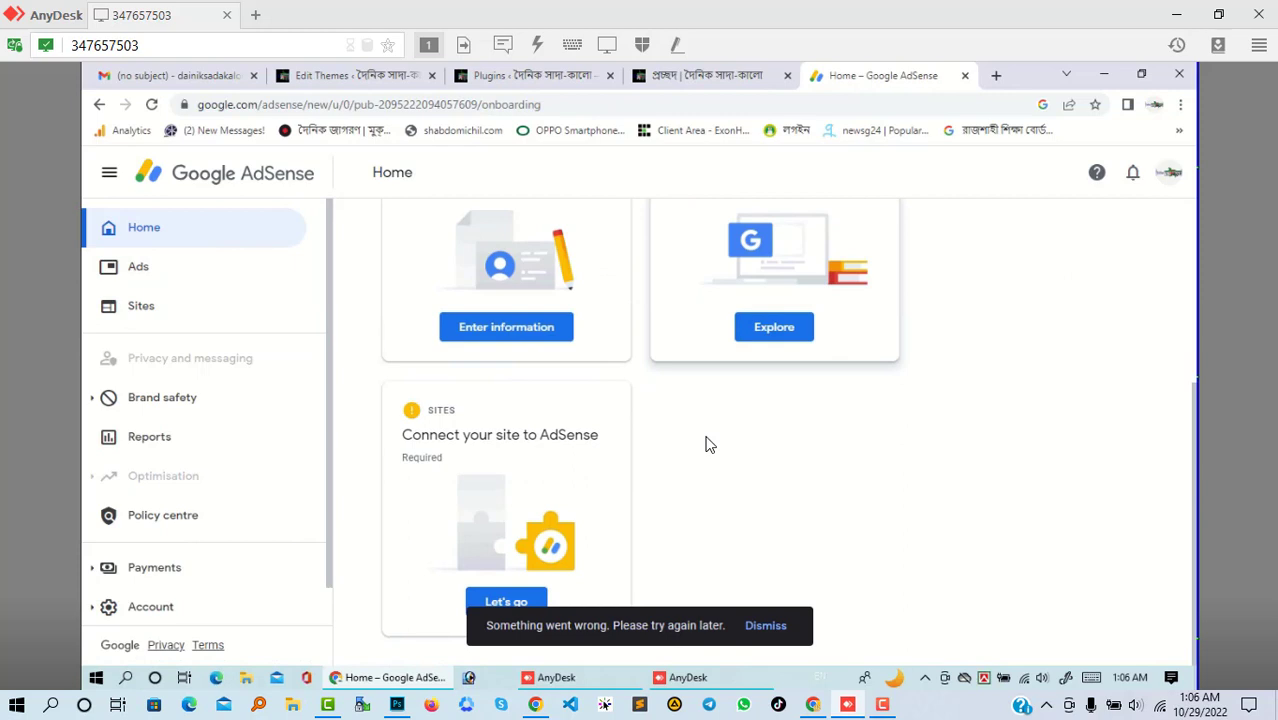
{"action": "scroll", "coordinate": [566, 444], "scroll_direction": "up", "scroll_amount": 2}
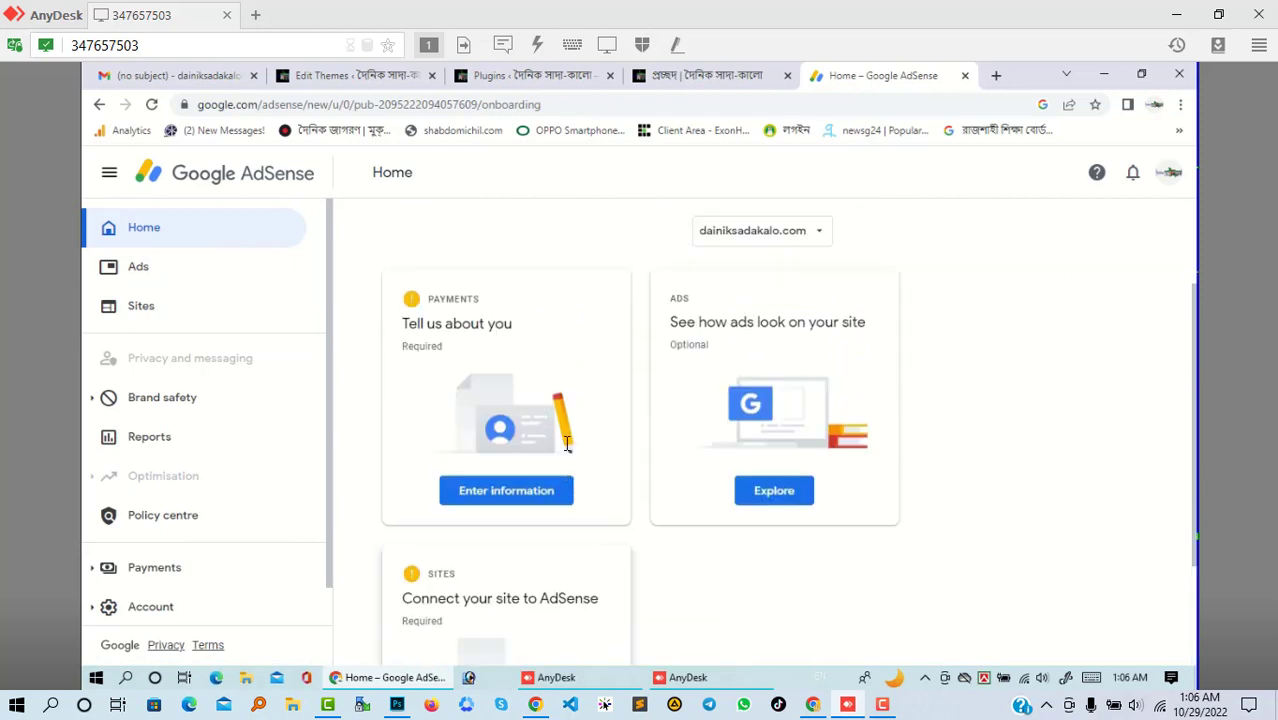
{"action": "left_click", "coordinate": [143, 305]}
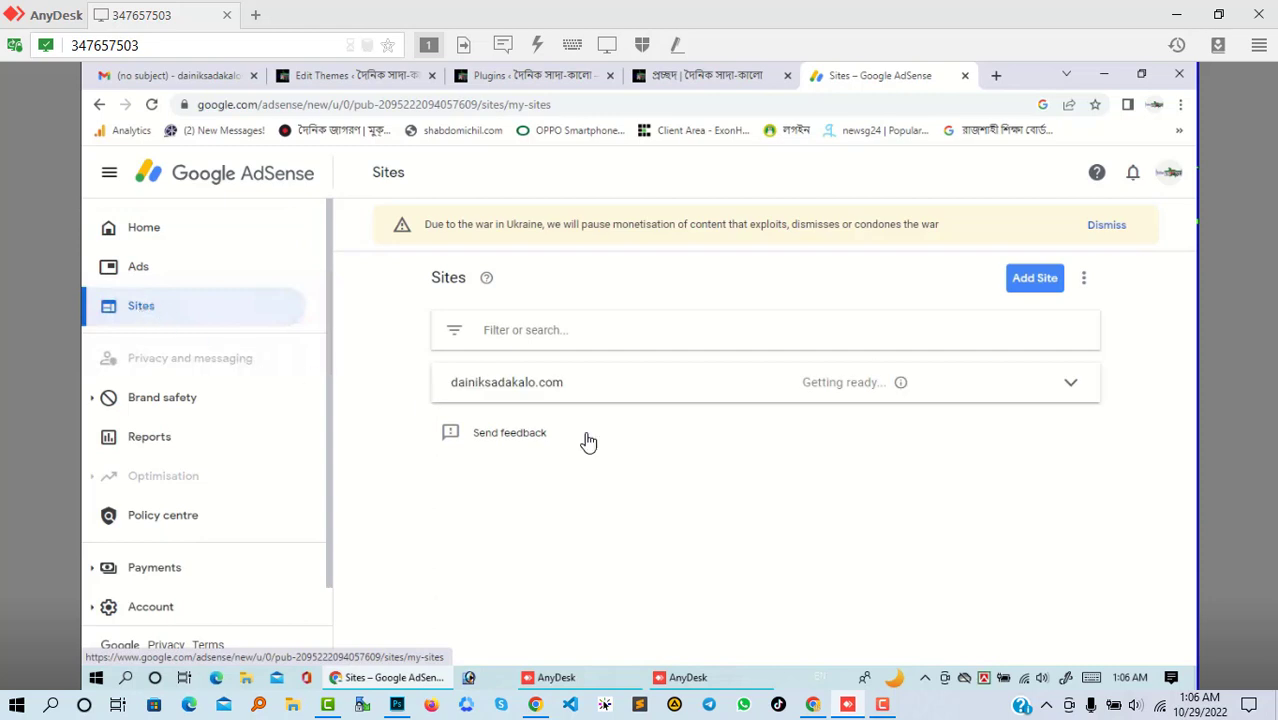
{"action": "left_click", "coordinate": [1040, 390]}
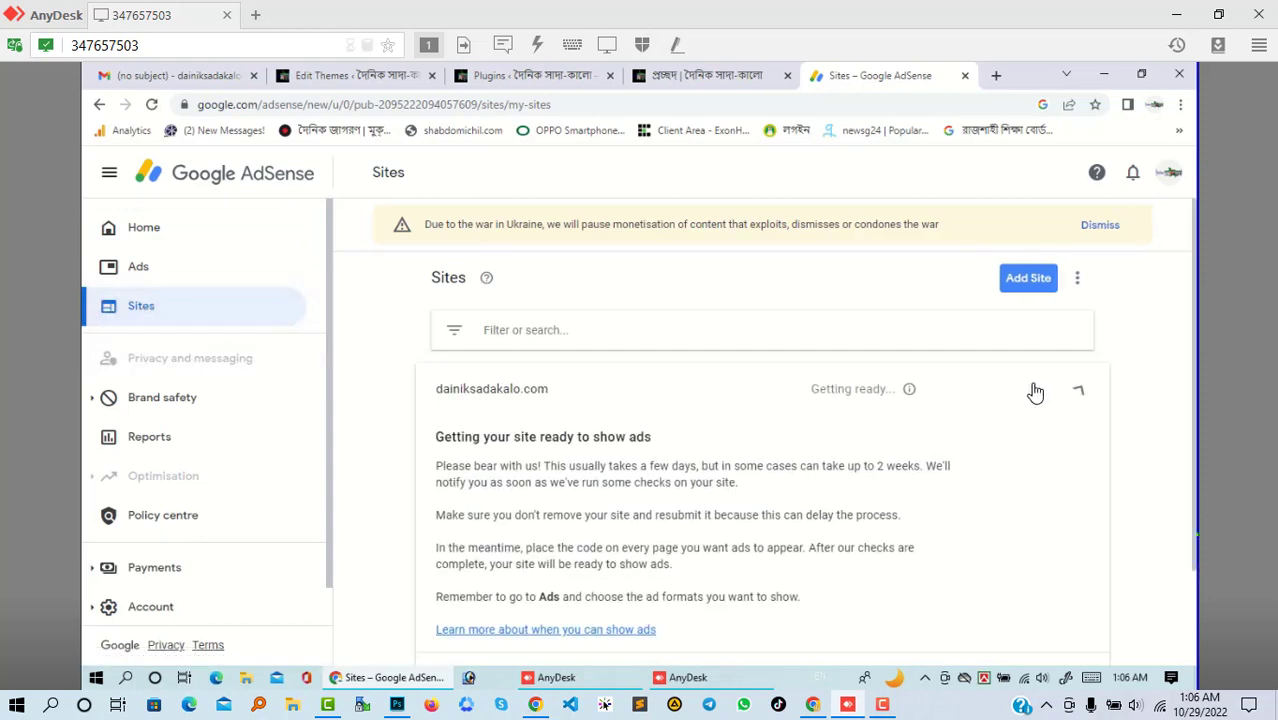
{"action": "scroll", "coordinate": [912, 423], "scroll_direction": "down", "scroll_amount": 1}
{"action": "scroll", "coordinate": [910, 423], "scroll_direction": "down", "scroll_amount": 1}
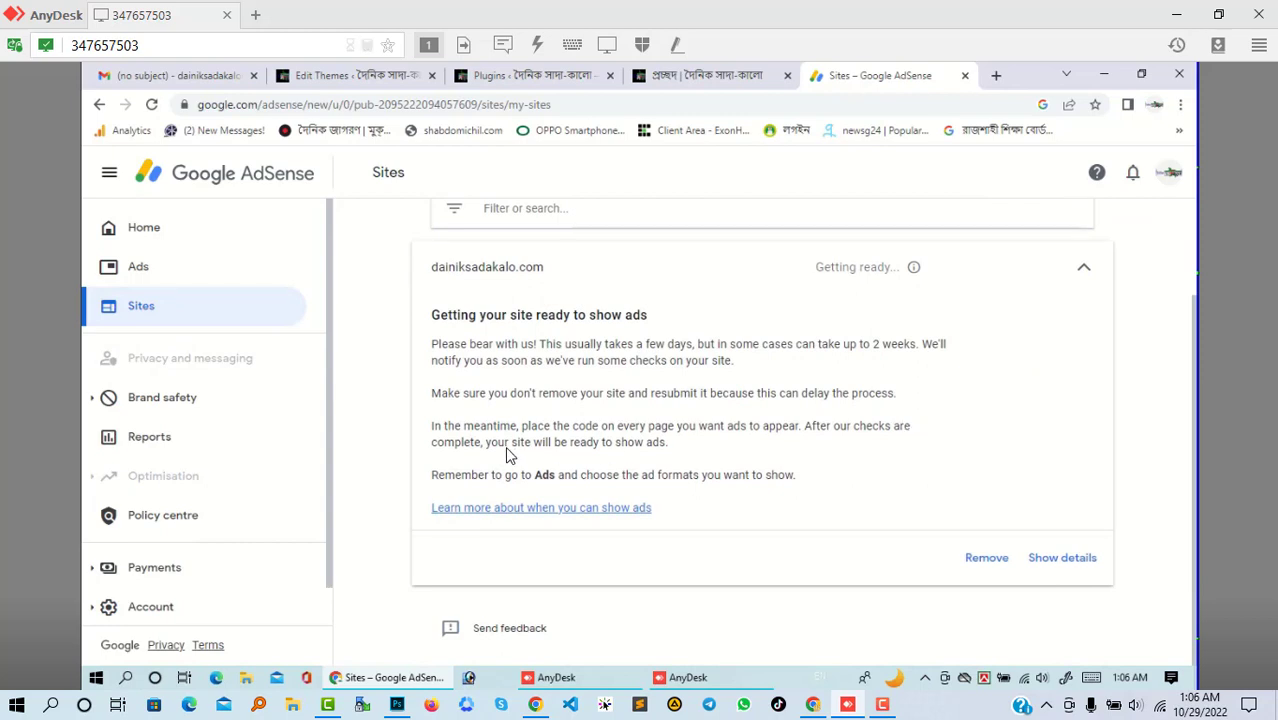
{"action": "left_click", "coordinate": [150, 236]}
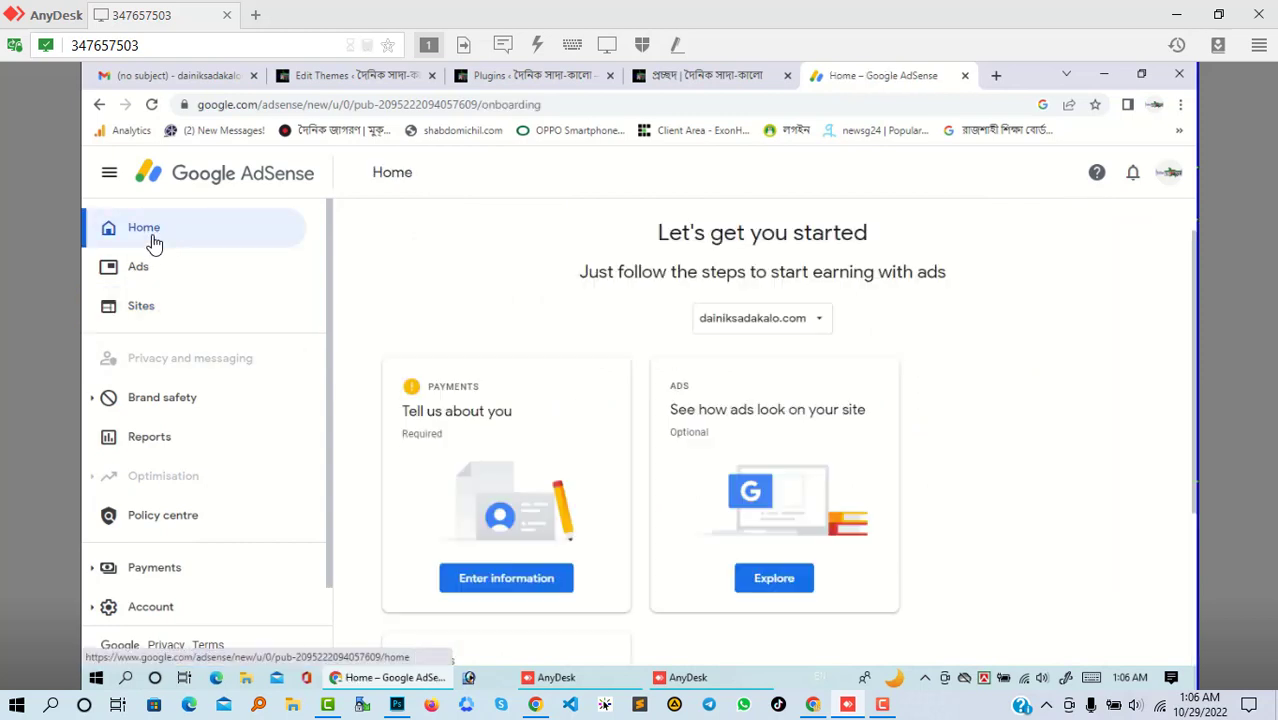
{"action": "scroll", "coordinate": [536, 350], "scroll_direction": "down", "scroll_amount": 3}
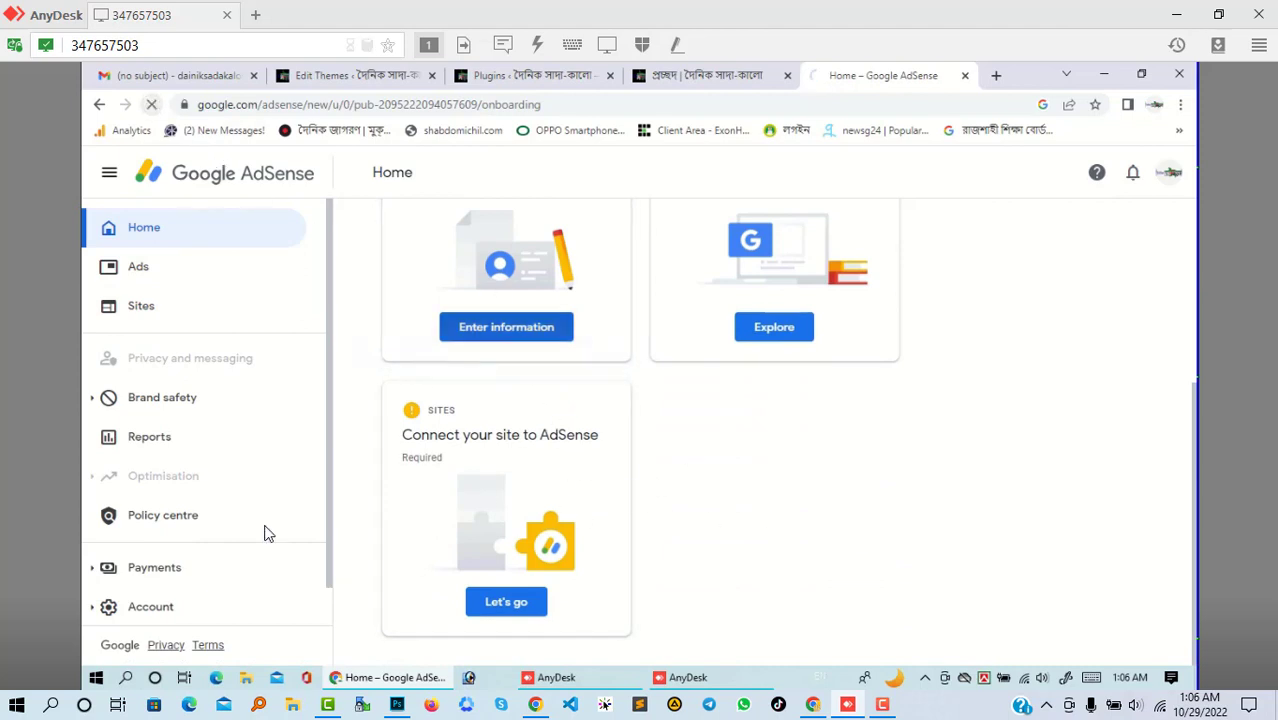
- Complete the Connect your site card so it reads 'Thanks for connecting the site'
{"action": "left_click", "coordinate": [527, 608]}
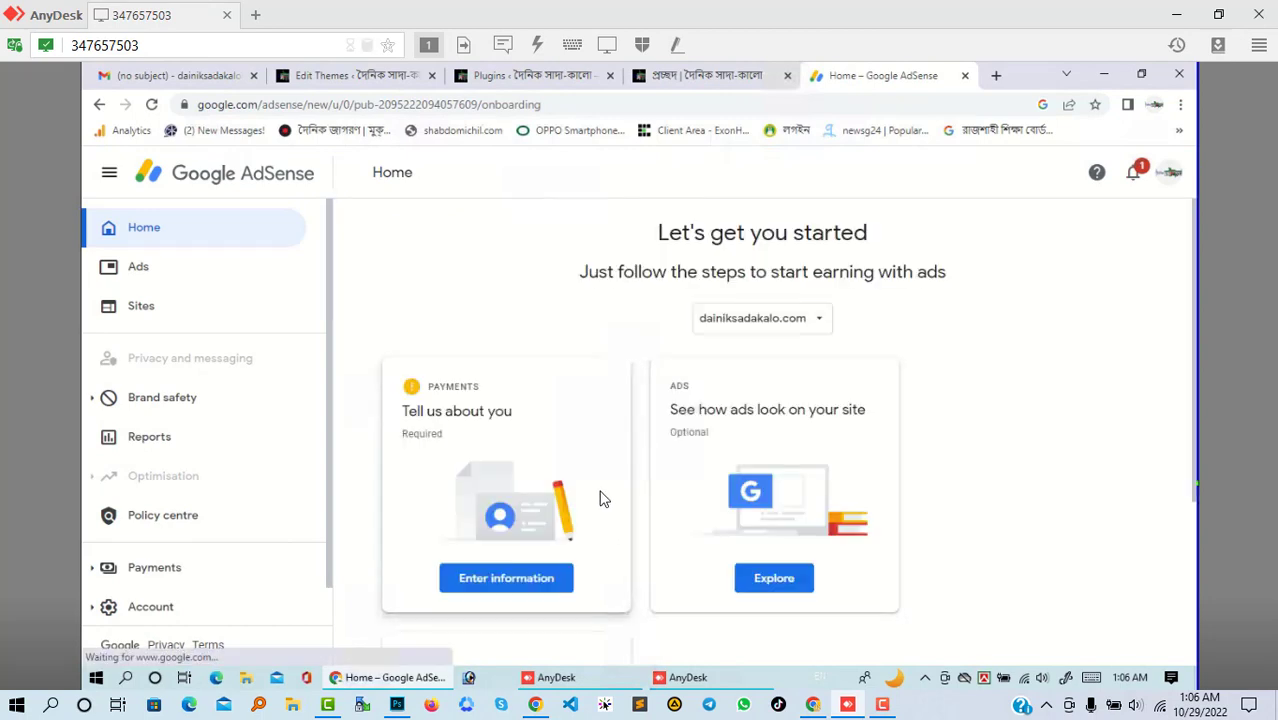
{"action": "scroll", "coordinate": [603, 497], "scroll_direction": "down", "scroll_amount": 1}
{"action": "scroll", "coordinate": [603, 497], "scroll_direction": "down", "scroll_amount": 2}
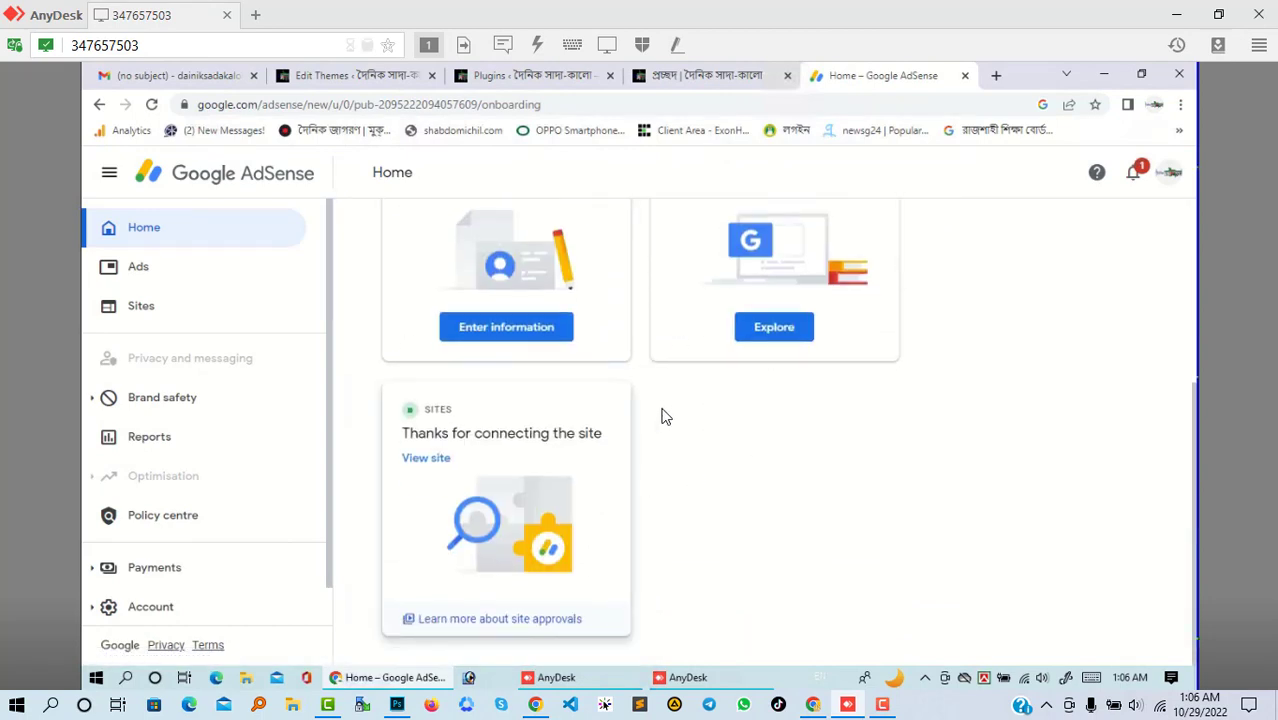
{"action": "left_click_drag", "start_coordinate": [409, 433], "coordinate": [594, 434]}
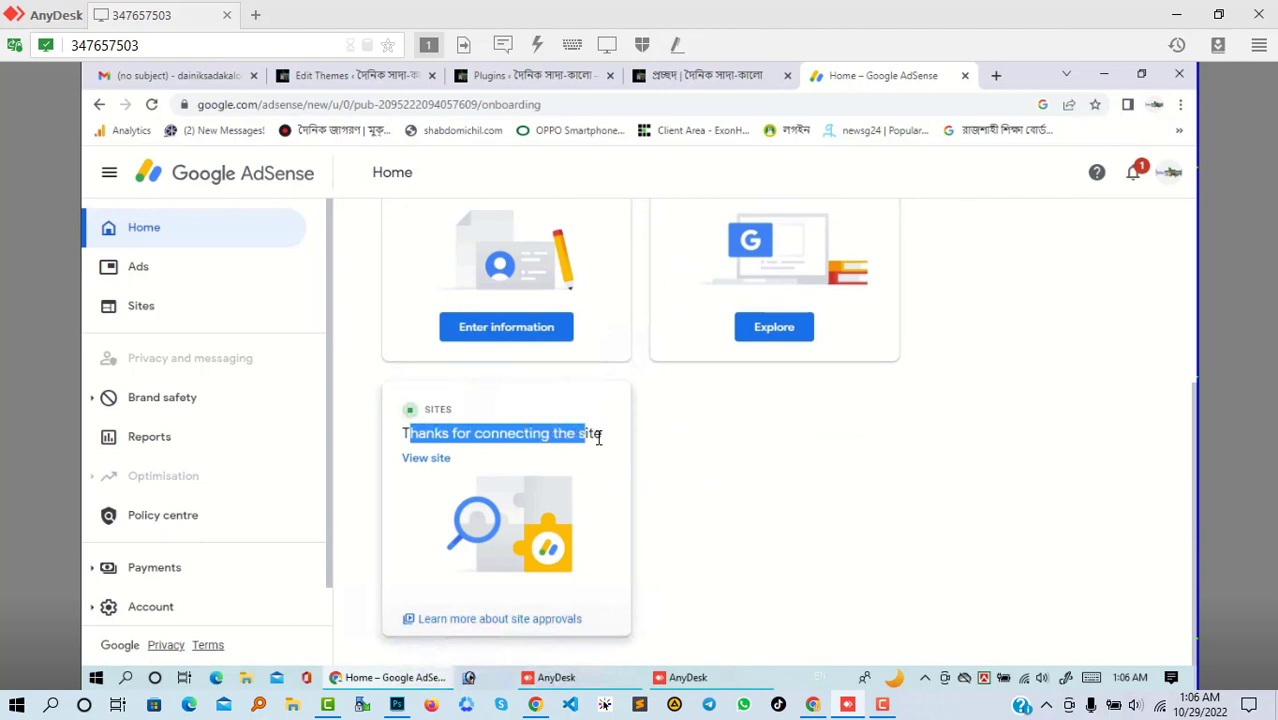
{"action": "left_click", "coordinate": [734, 434]}
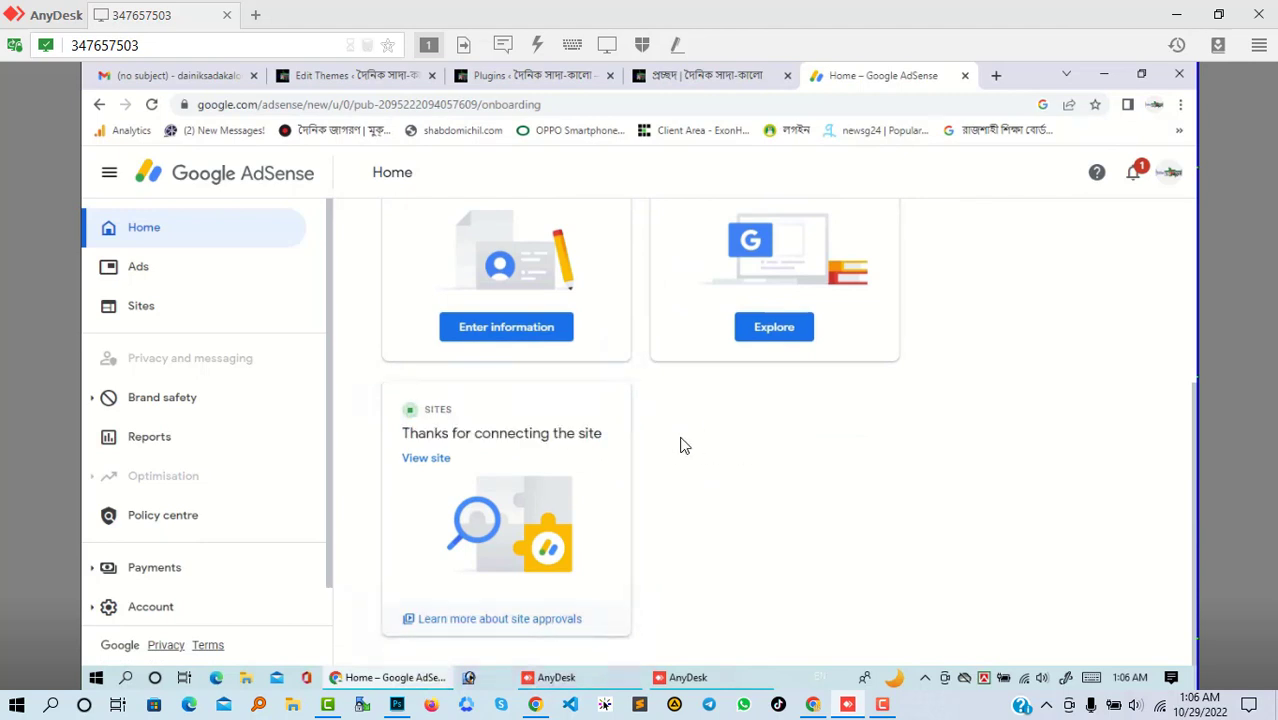
- Check the Notifications panel, close it, and review the Home page's remaining steps
{"action": "left_click", "coordinate": [1134, 176]}
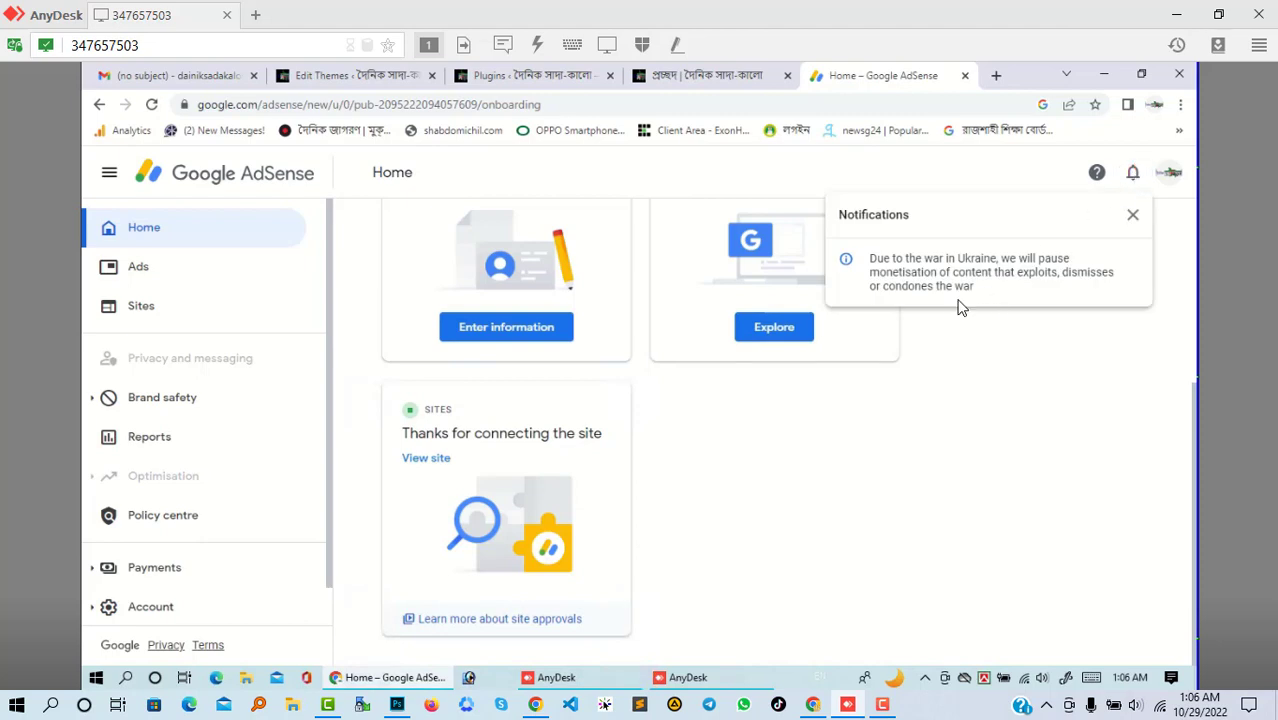
{"action": "scroll", "coordinate": [1132, 224], "scroll_direction": "up", "scroll_amount": 2}
{"action": "left_click", "coordinate": [1132, 220]}
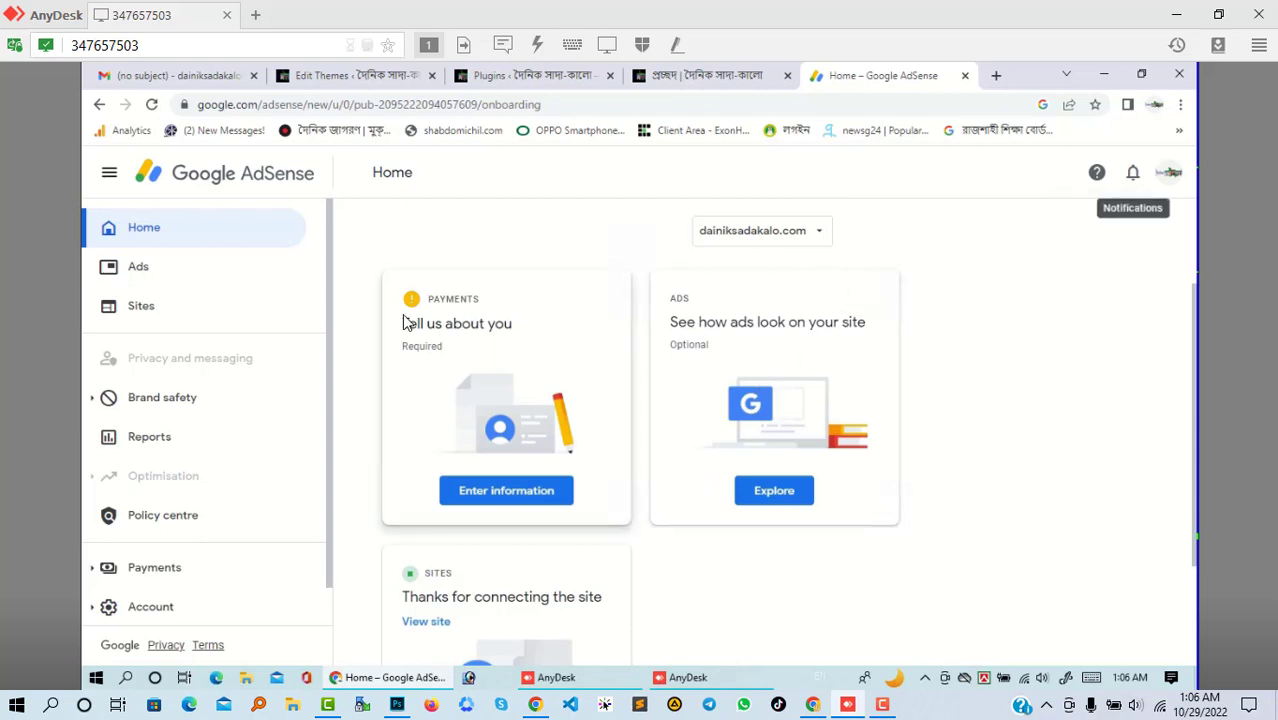
{"action": "scroll", "coordinate": [461, 380], "scroll_direction": "down", "scroll_amount": 2}
{"action": "scroll", "coordinate": [462, 387], "scroll_direction": "up", "scroll_amount": 4}
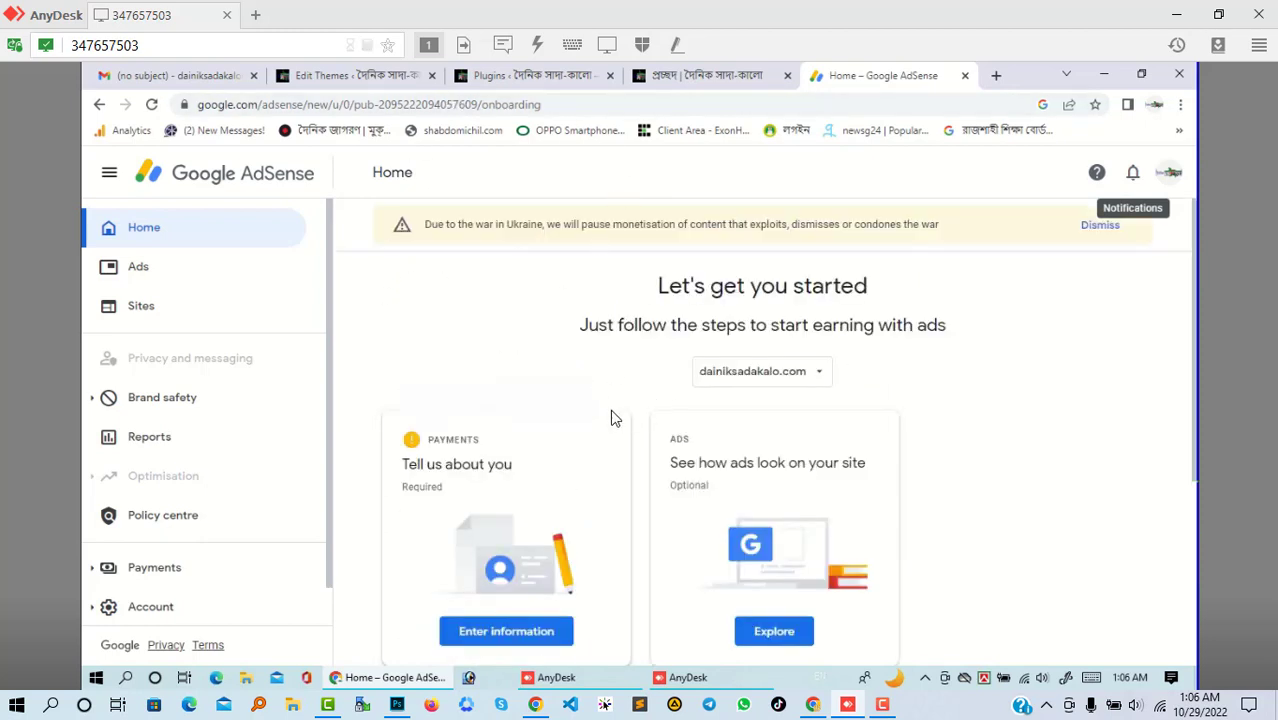
{"action": "scroll", "coordinate": [612, 411], "scroll_direction": "down", "scroll_amount": 3}
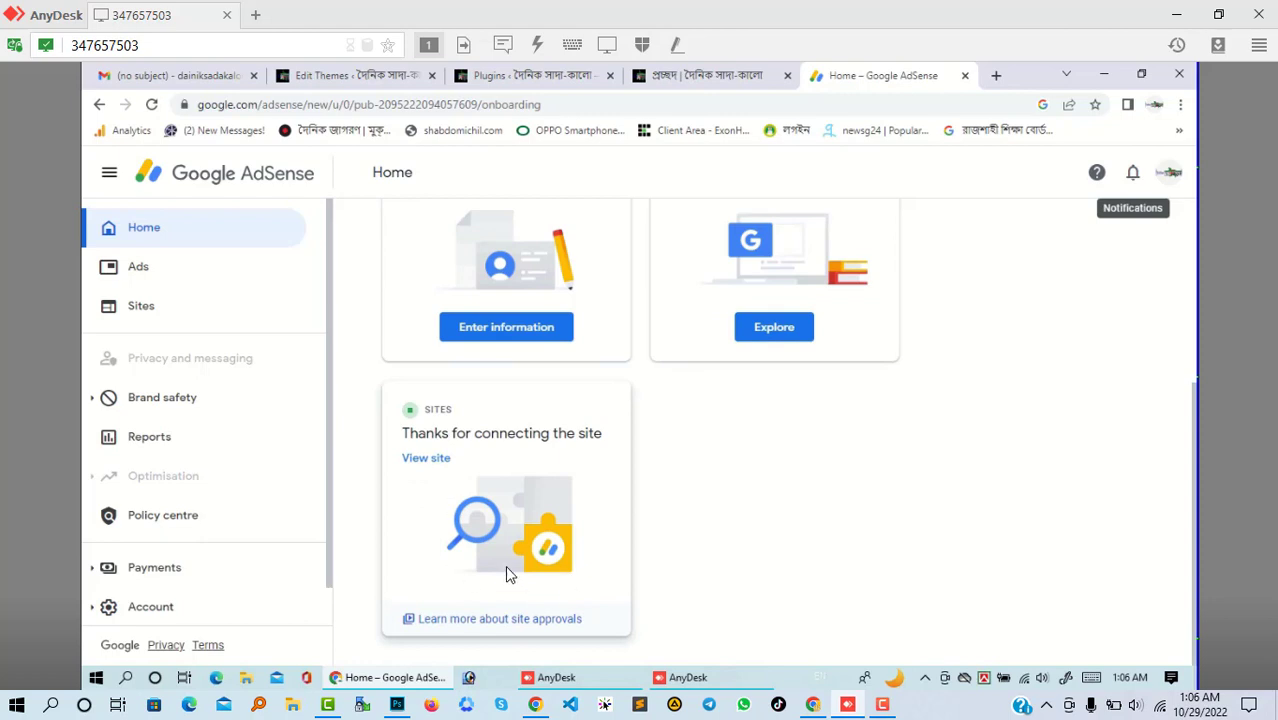
- Visit Sites and Home, then begin the Payments 'Tell us about you' customer information
{"action": "left_click", "coordinate": [132, 307]}
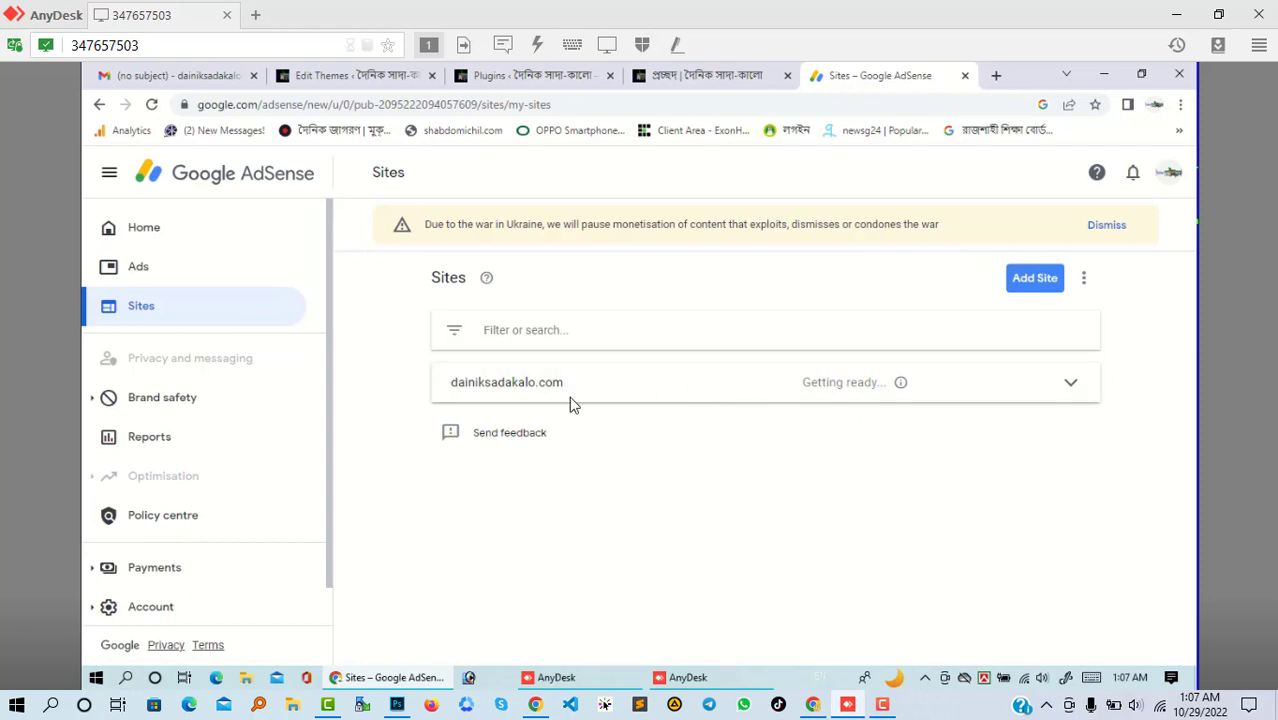
{"action": "left_click", "coordinate": [160, 242]}
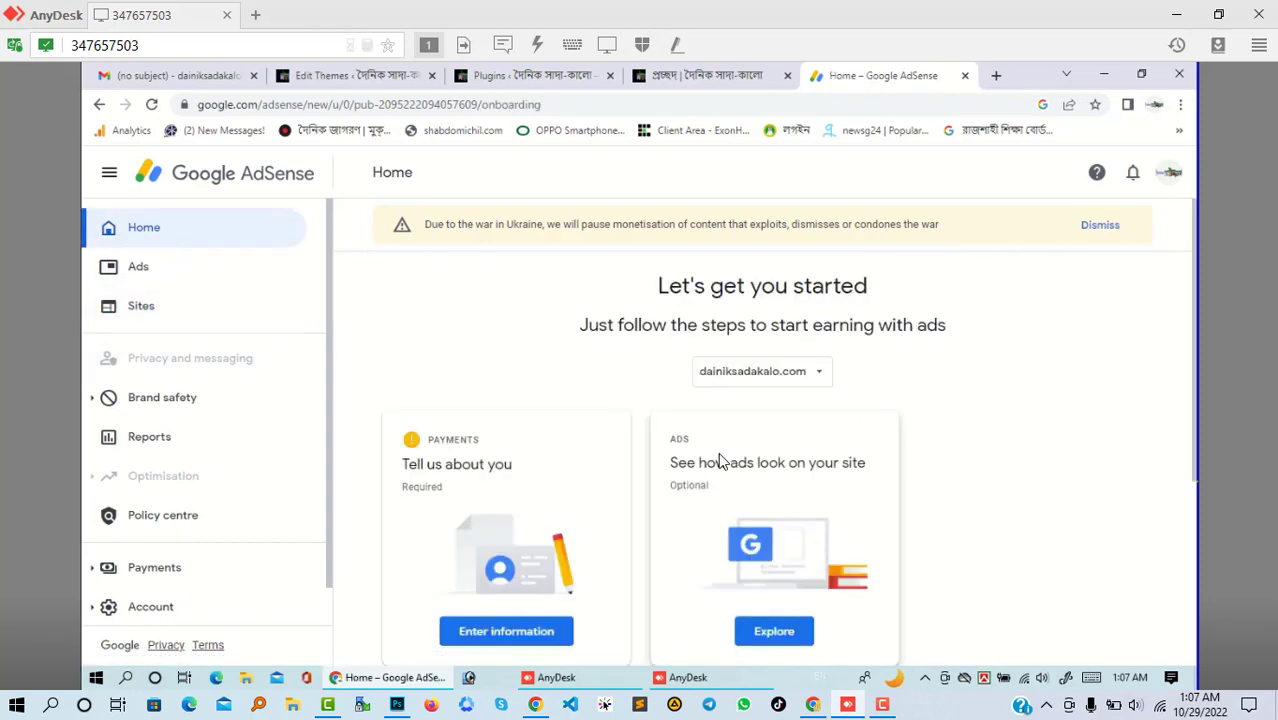
{"action": "scroll", "coordinate": [720, 460], "scroll_direction": "down", "scroll_amount": 1}
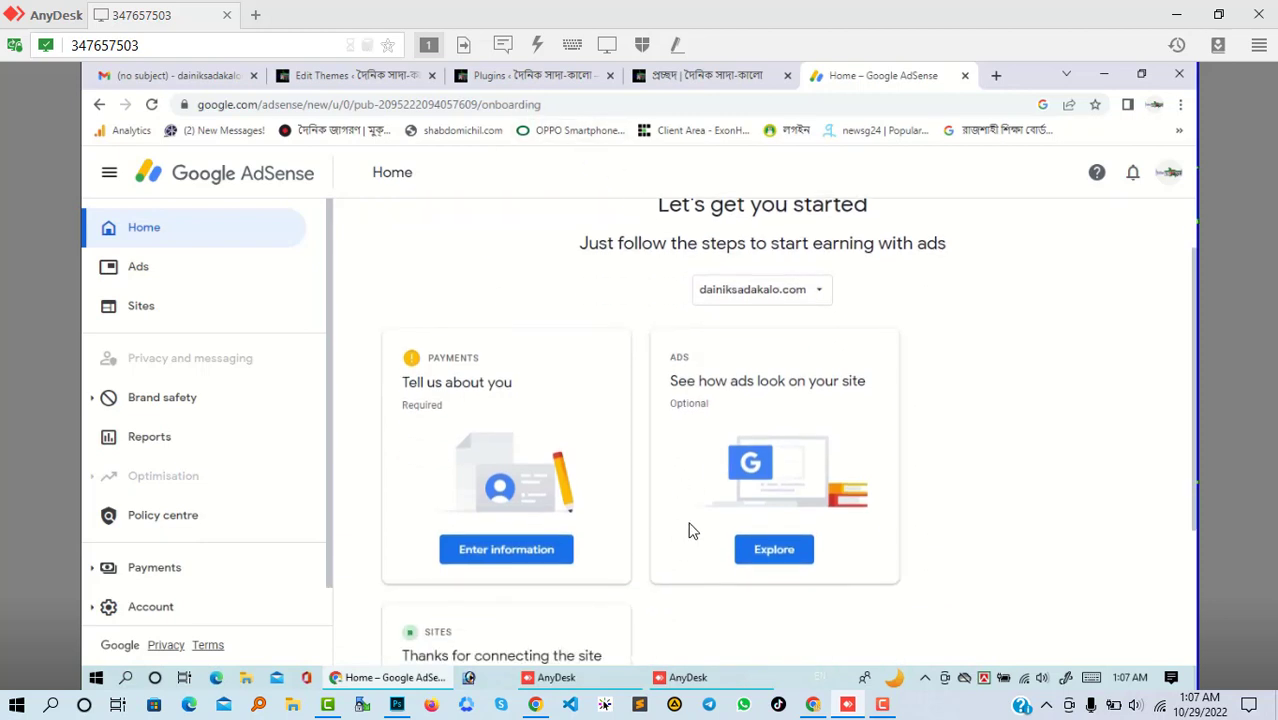
{"action": "scroll", "coordinate": [690, 530], "scroll_direction": "down", "scroll_amount": 2}
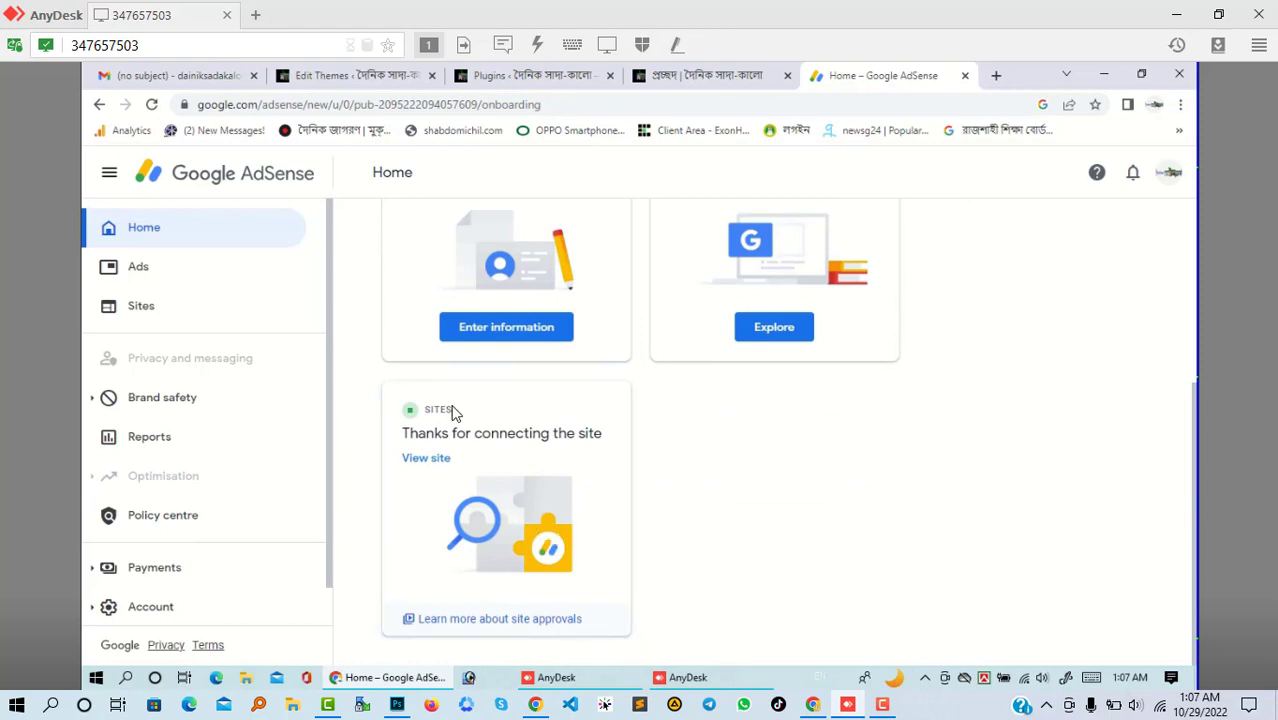
{"action": "scroll", "coordinate": [747, 519], "scroll_direction": "up", "scroll_amount": 1}
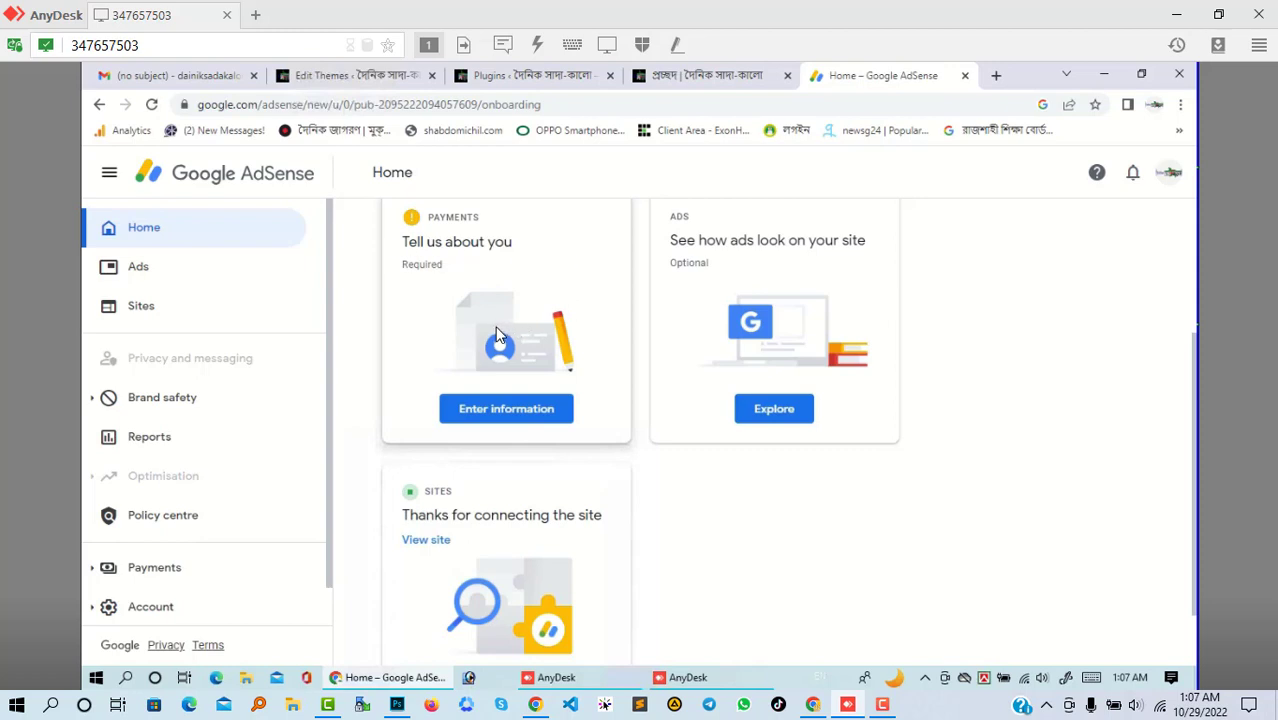
{"action": "left_click", "coordinate": [512, 410]}
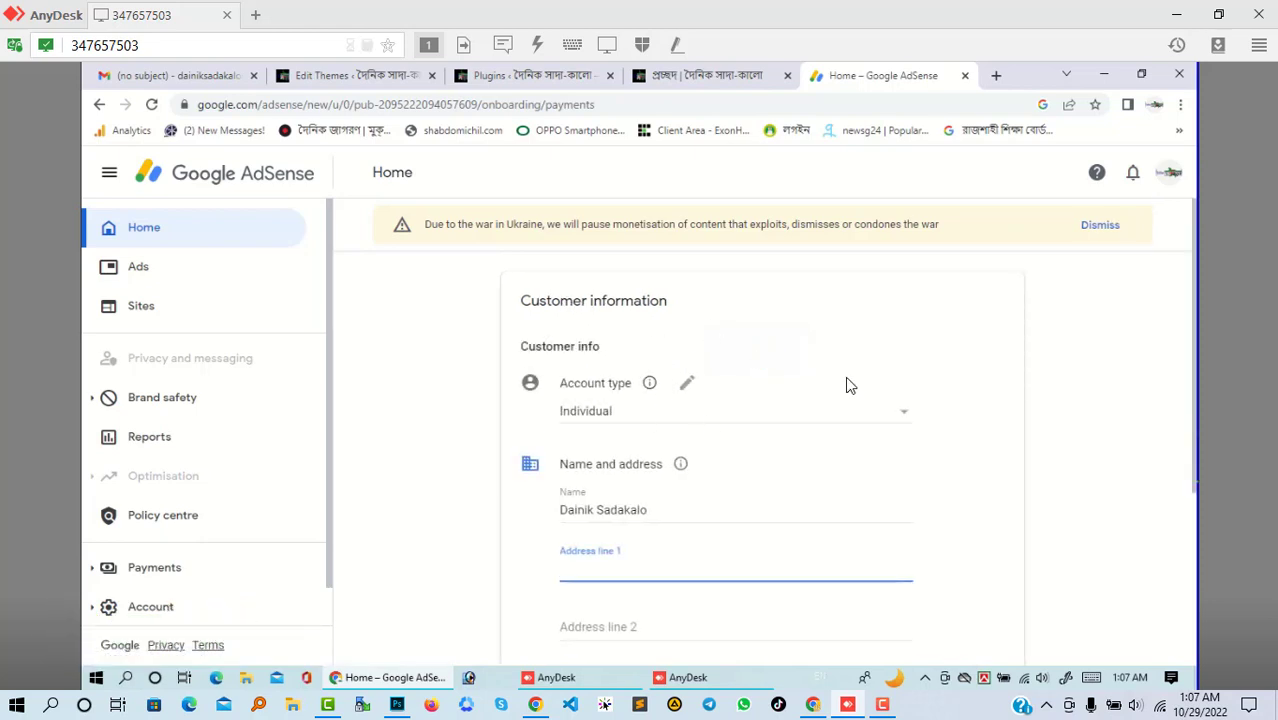
{"action": "left_click", "coordinate": [690, 425]}
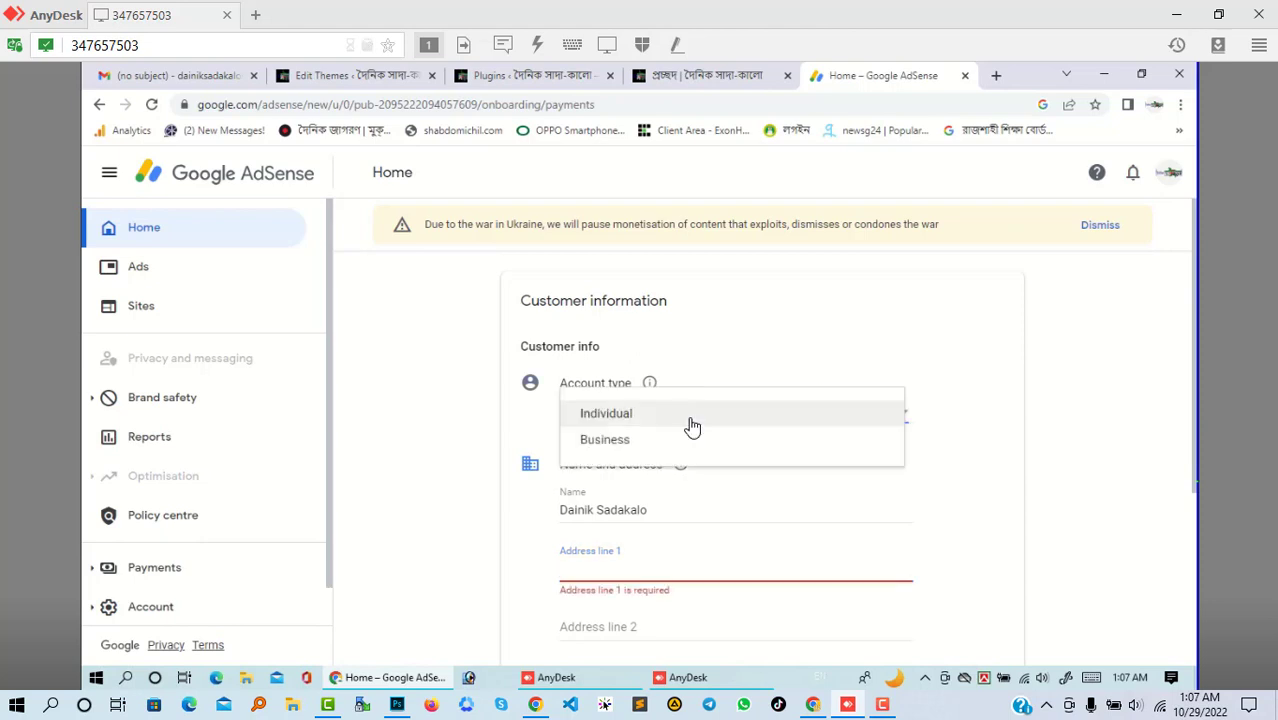
{"action": "left_click", "coordinate": [961, 388]}
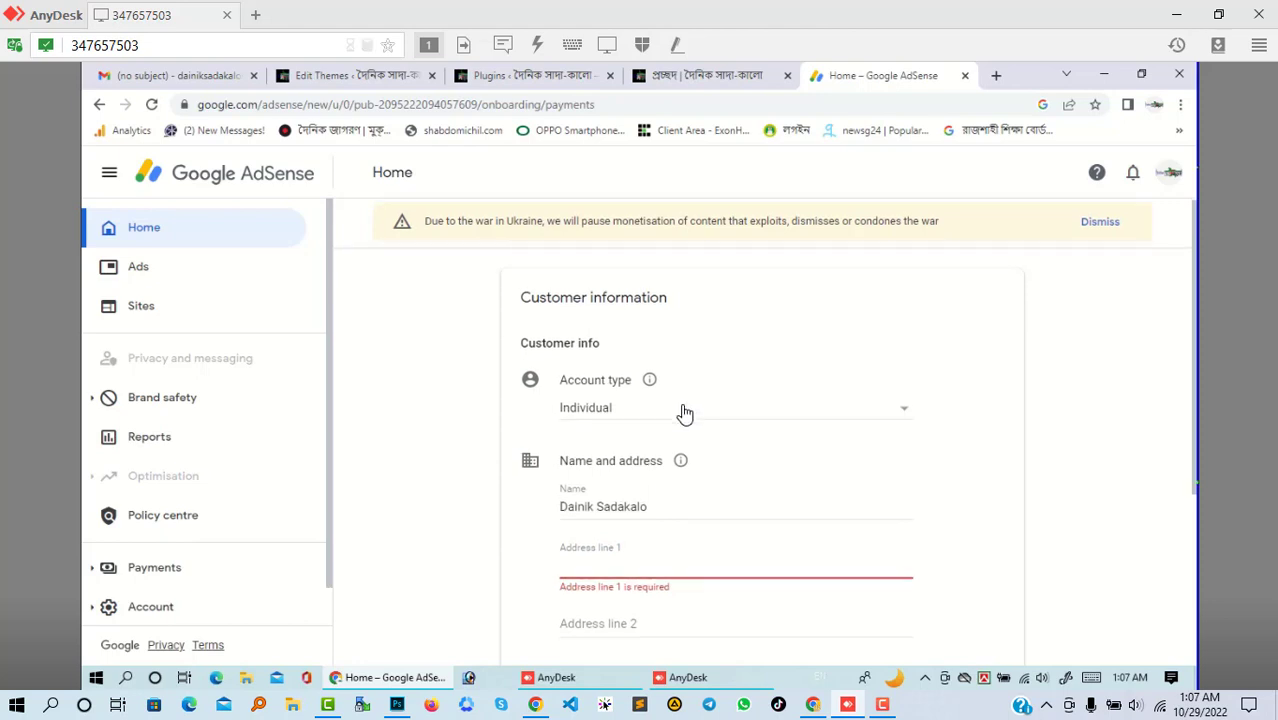
{"action": "scroll", "coordinate": [683, 412], "scroll_direction": "down", "scroll_amount": 2}
{"action": "scroll", "coordinate": [683, 412], "scroll_direction": "down", "scroll_amount": 1}
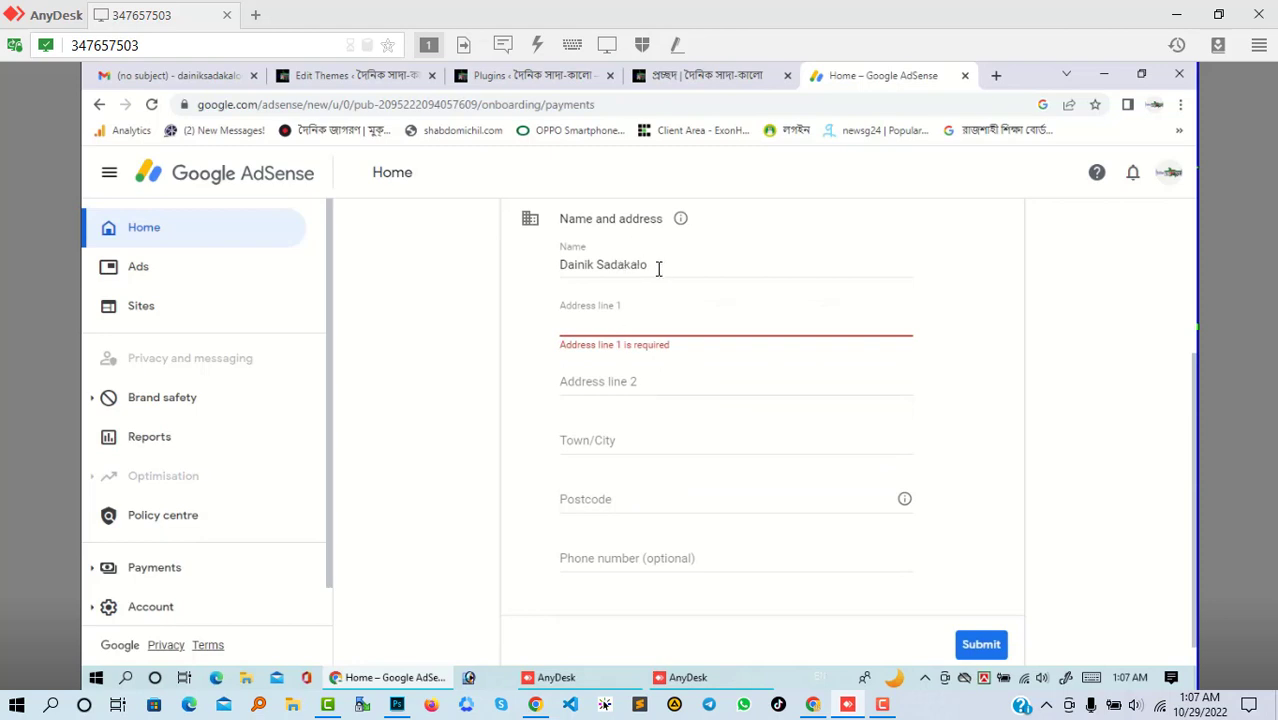
- Replace 'Dainik Sadakalo' in the Name field with the account holder's full name
{"action": "triple_click", "coordinate": [470, 263]}
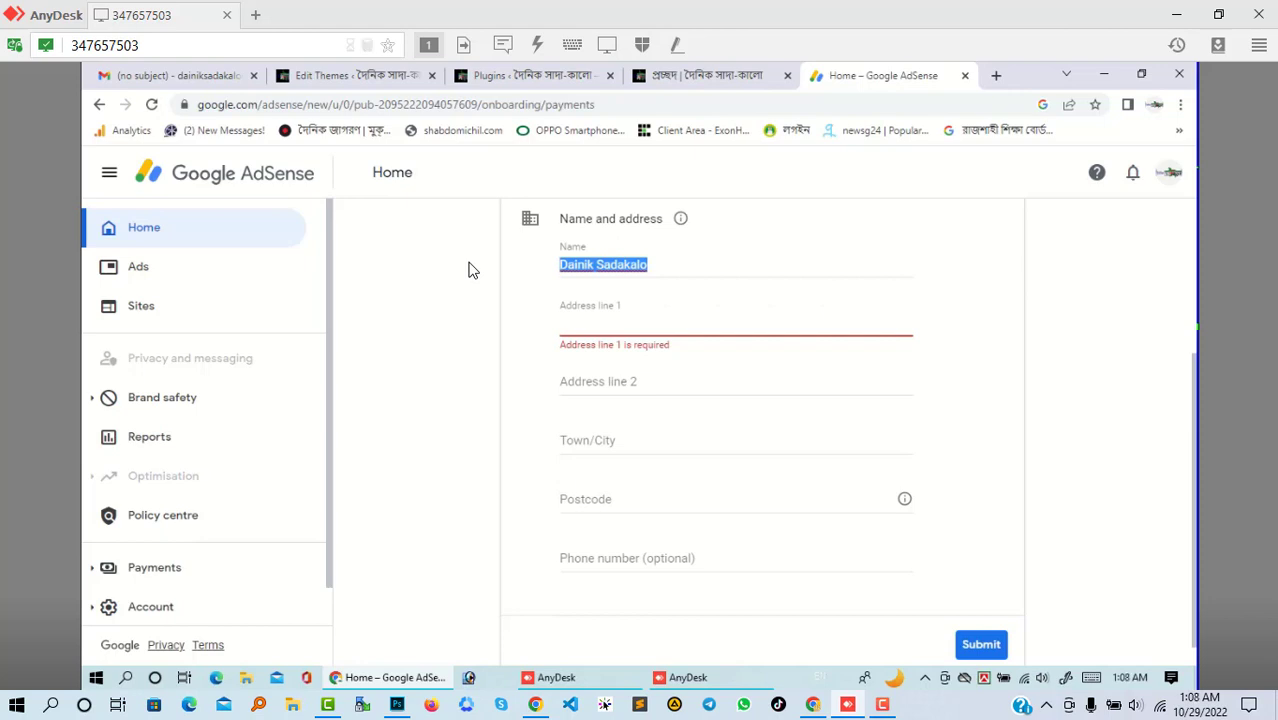
{"action": "key", "text": "BackSpace"}
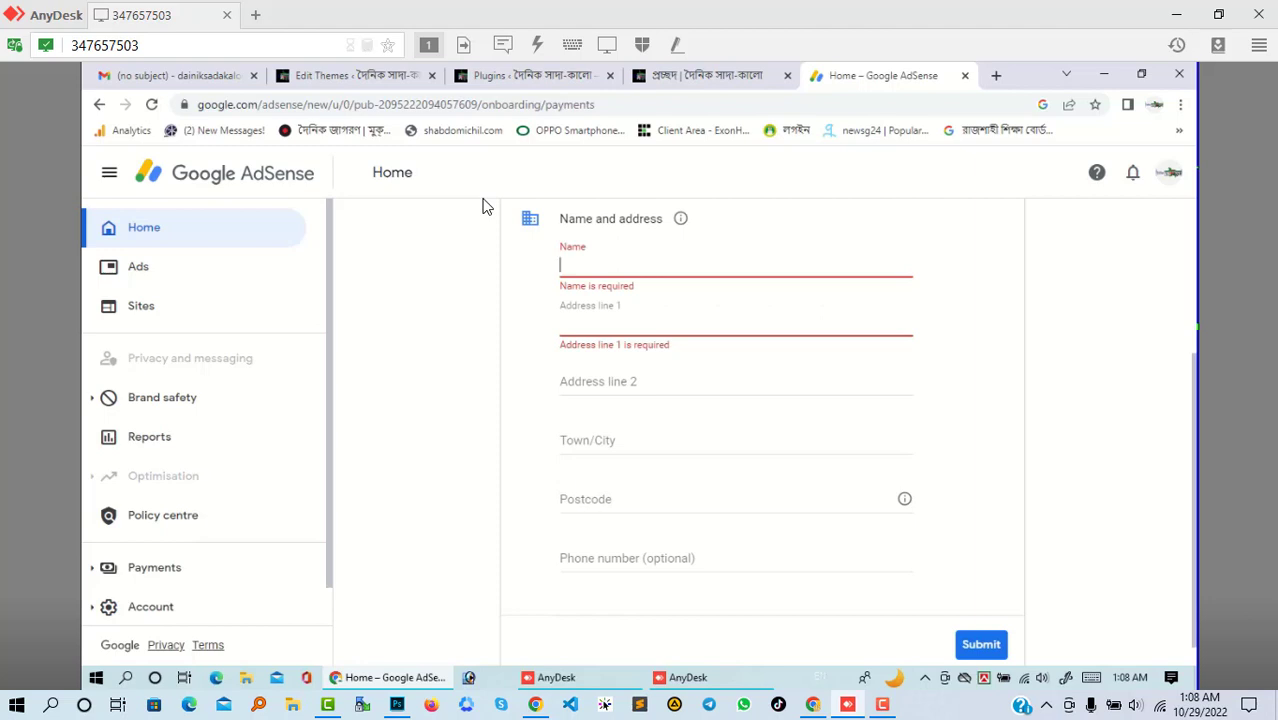
{"action": "type", "text": "R"}
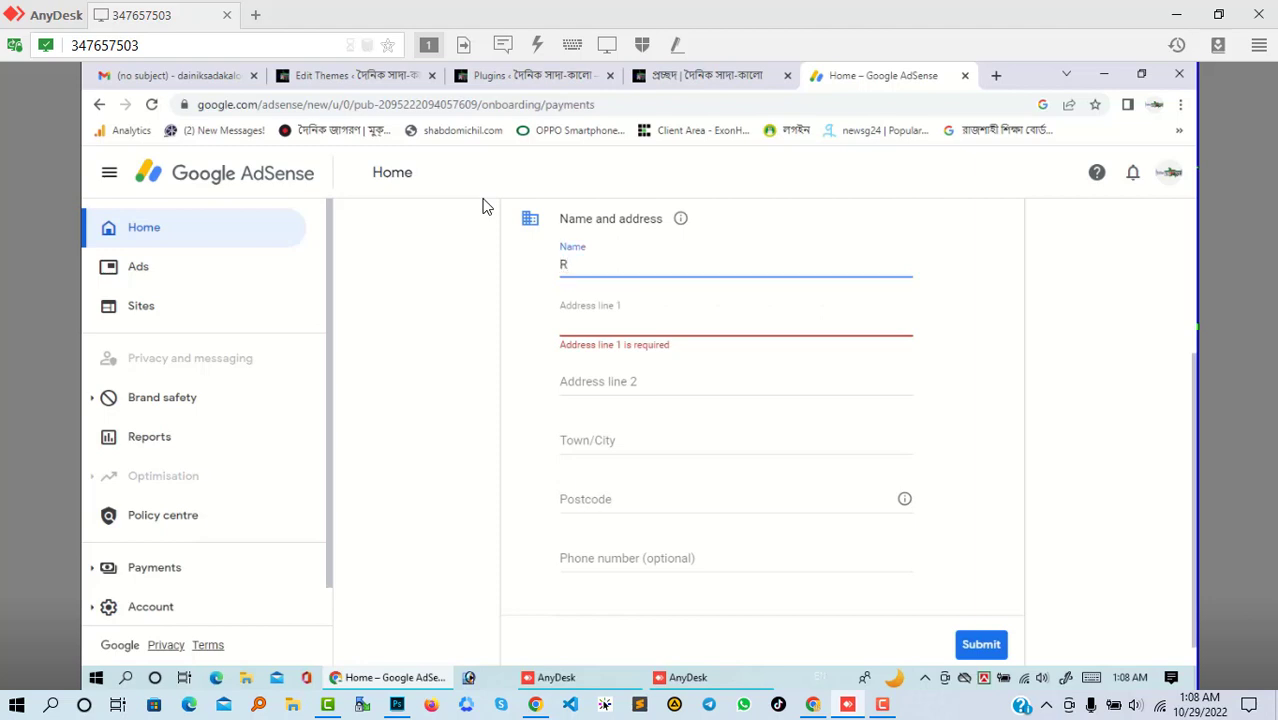
{"action": "key", "text": "BackSpace"}
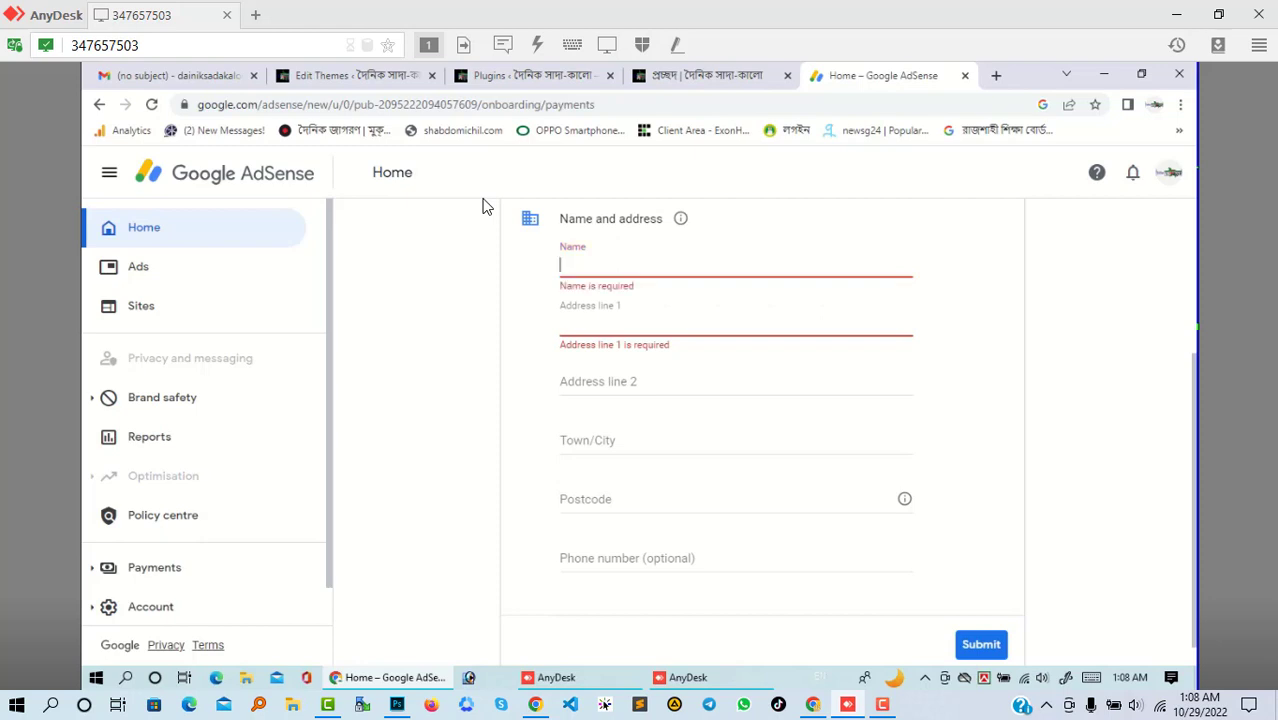
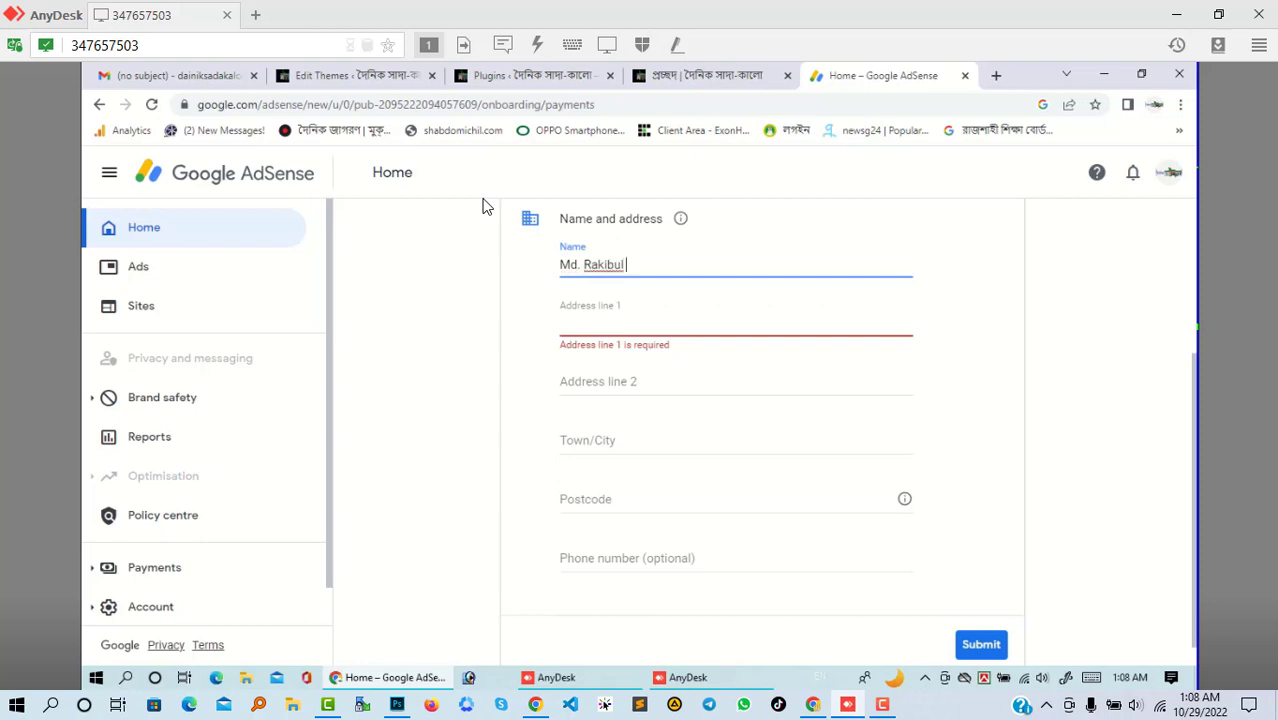
{"action": "left_click", "coordinate": [678, 298]}
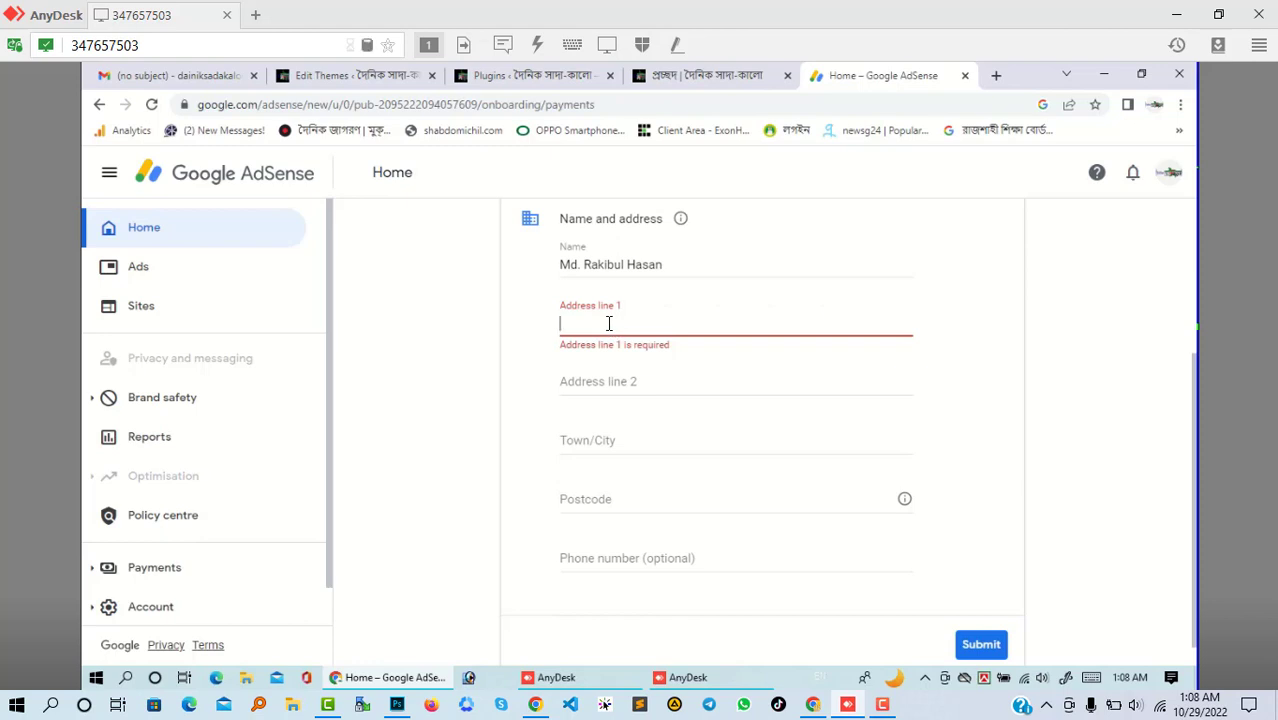
- Fill in address line 1, Dhaka as town/city, postcode and phone number, then re-paste the address
{"action": "key", "text": "ctrl+v"}
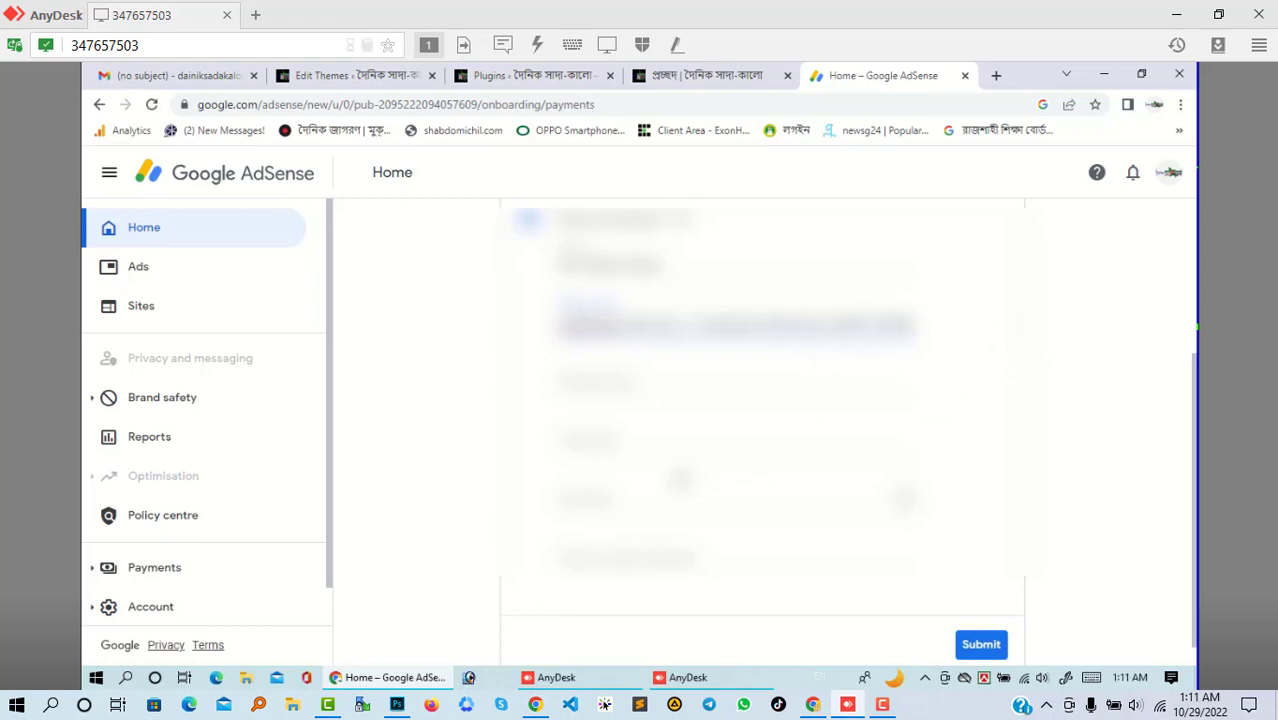
{"action": "left_click", "coordinate": [650, 451]}
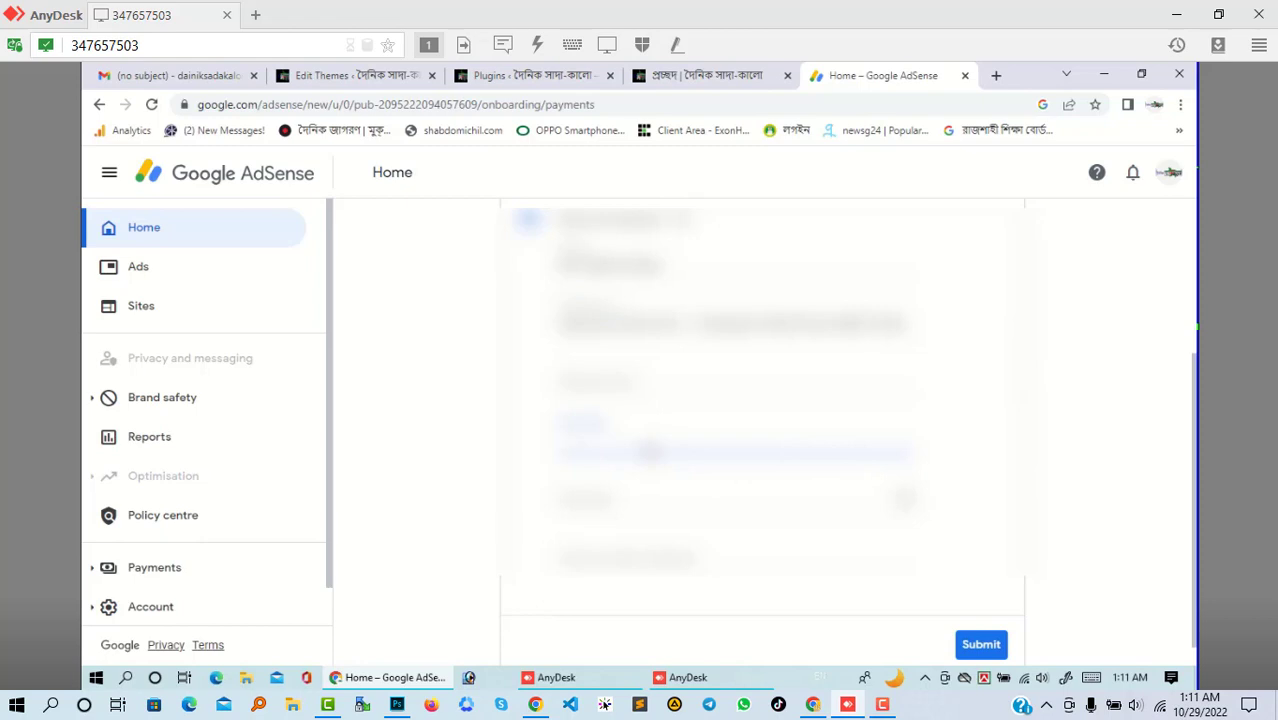
{"action": "type", "text": "Dhaka"}
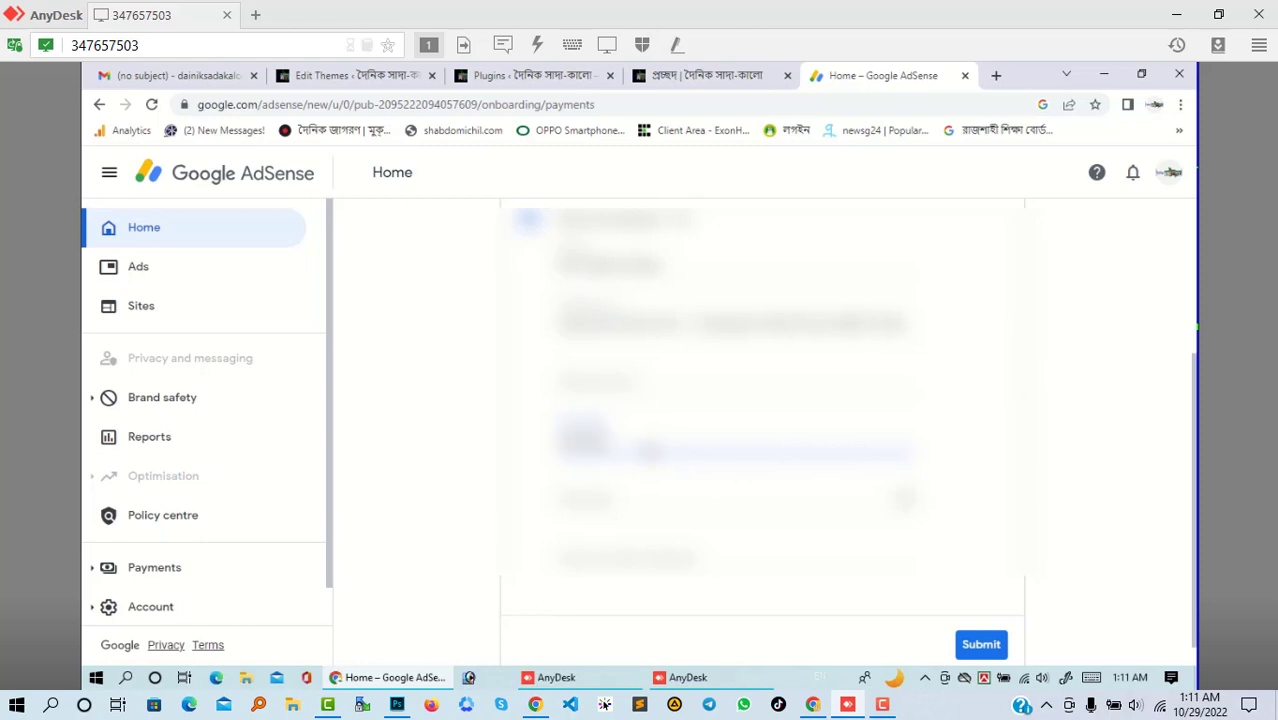
{"action": "left_click", "coordinate": [636, 510]}
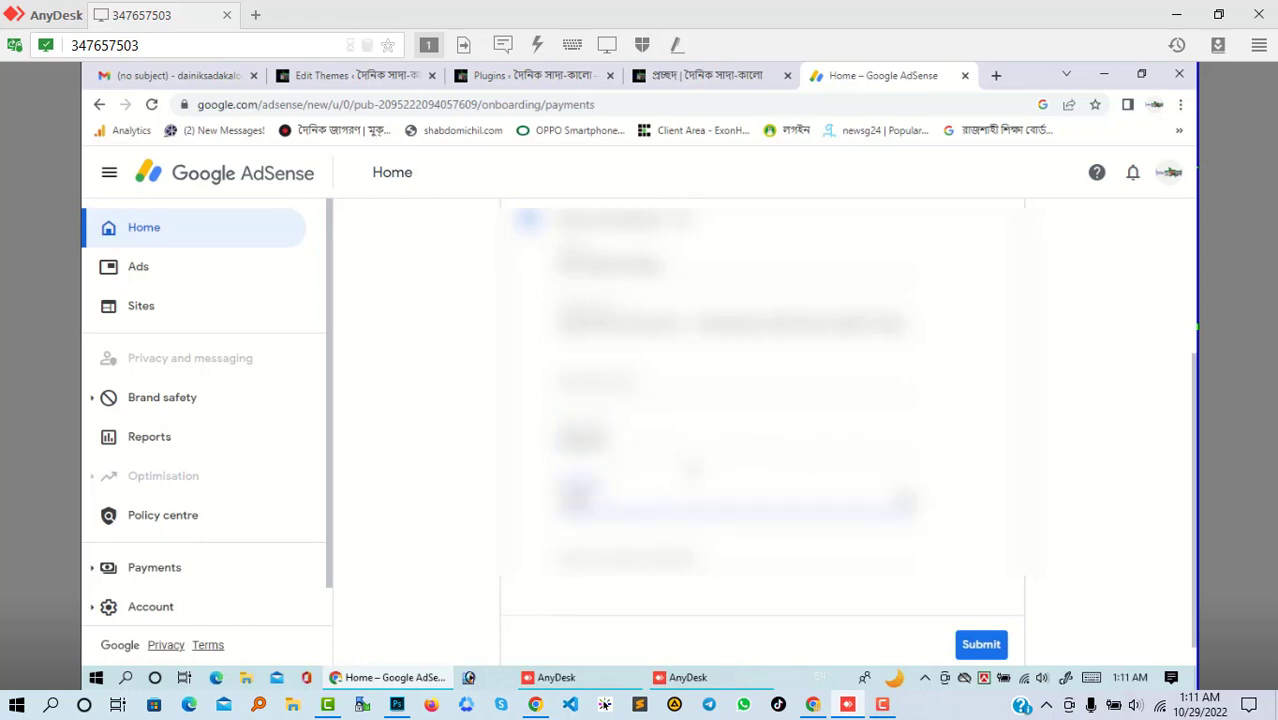
{"action": "scroll", "coordinate": [690, 465], "scroll_direction": "down", "scroll_amount": 1}
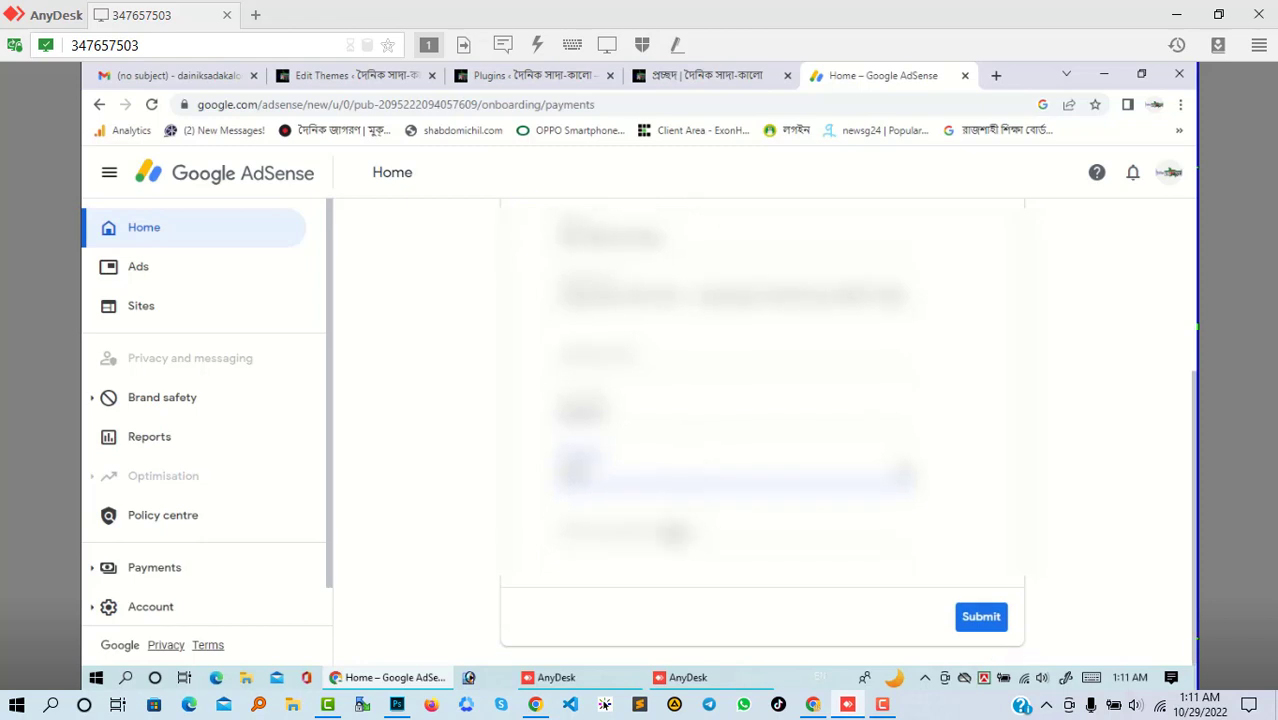
{"action": "left_click", "coordinate": [672, 538]}
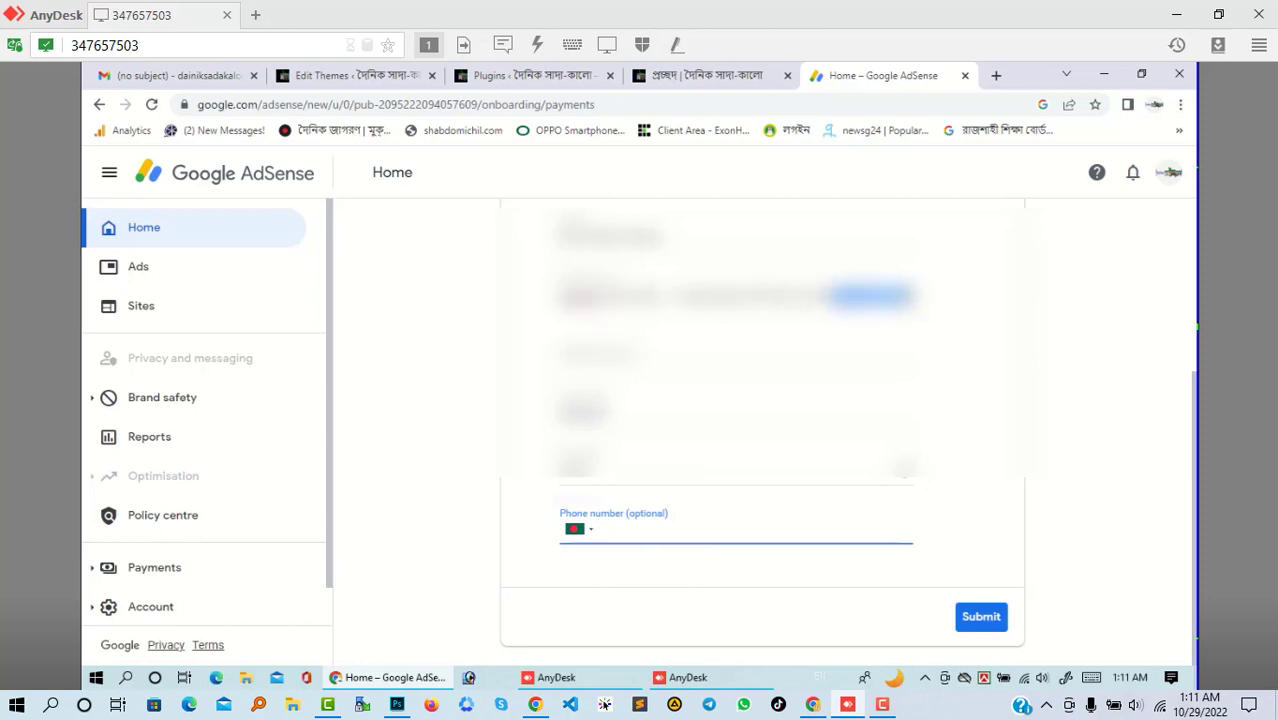
{"action": "left_click", "coordinate": [662, 568]}
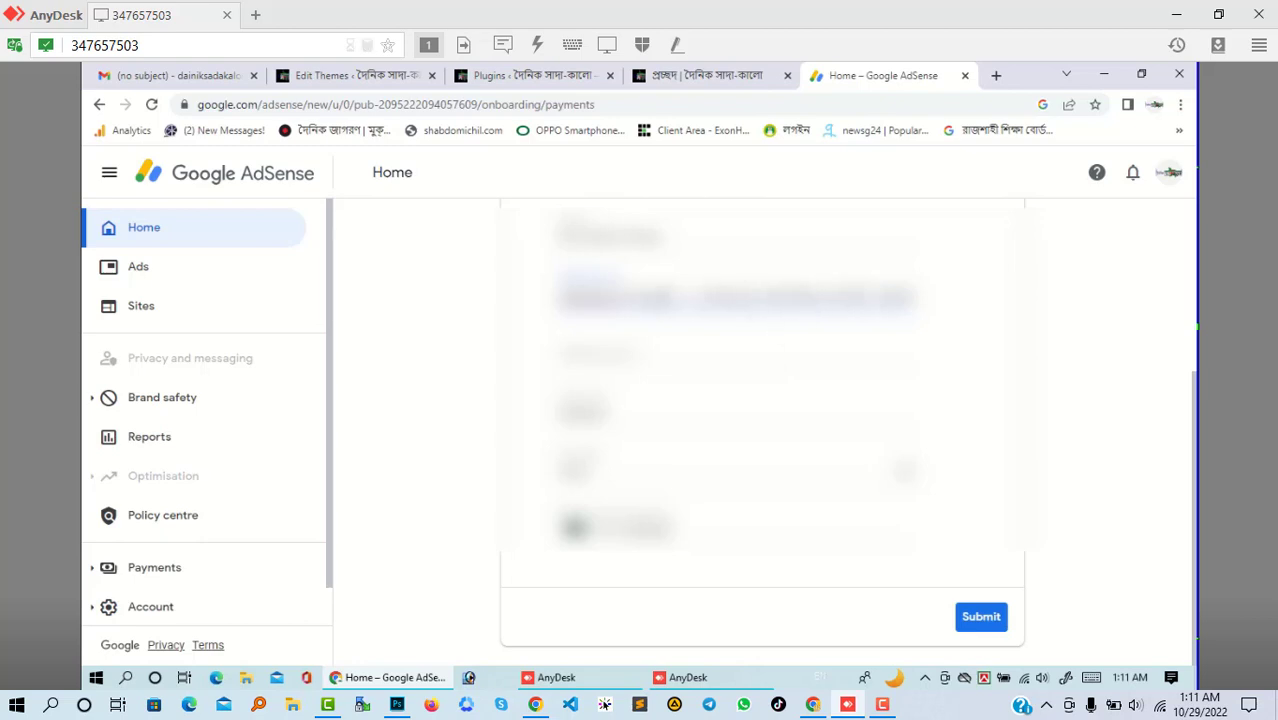
{"action": "left_click_drag", "start_coordinate": [575, 296], "coordinate": [916, 297]}
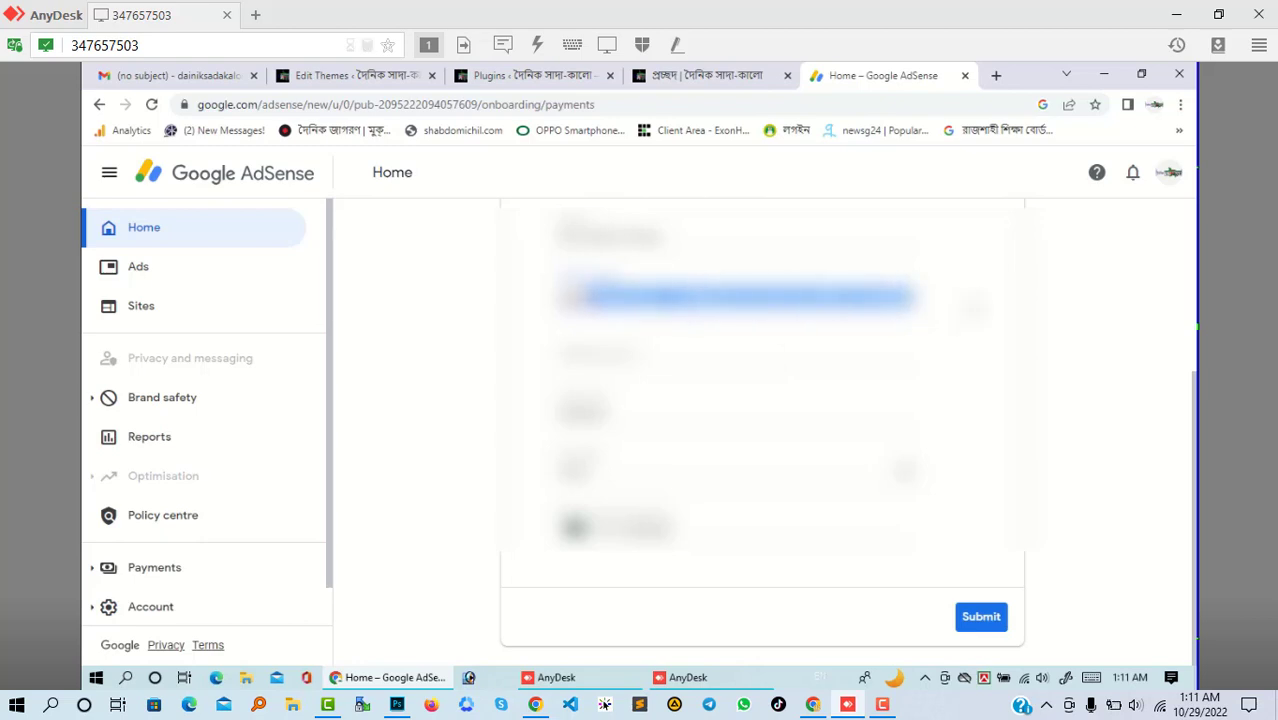
{"action": "key", "text": "ctrl+v"}
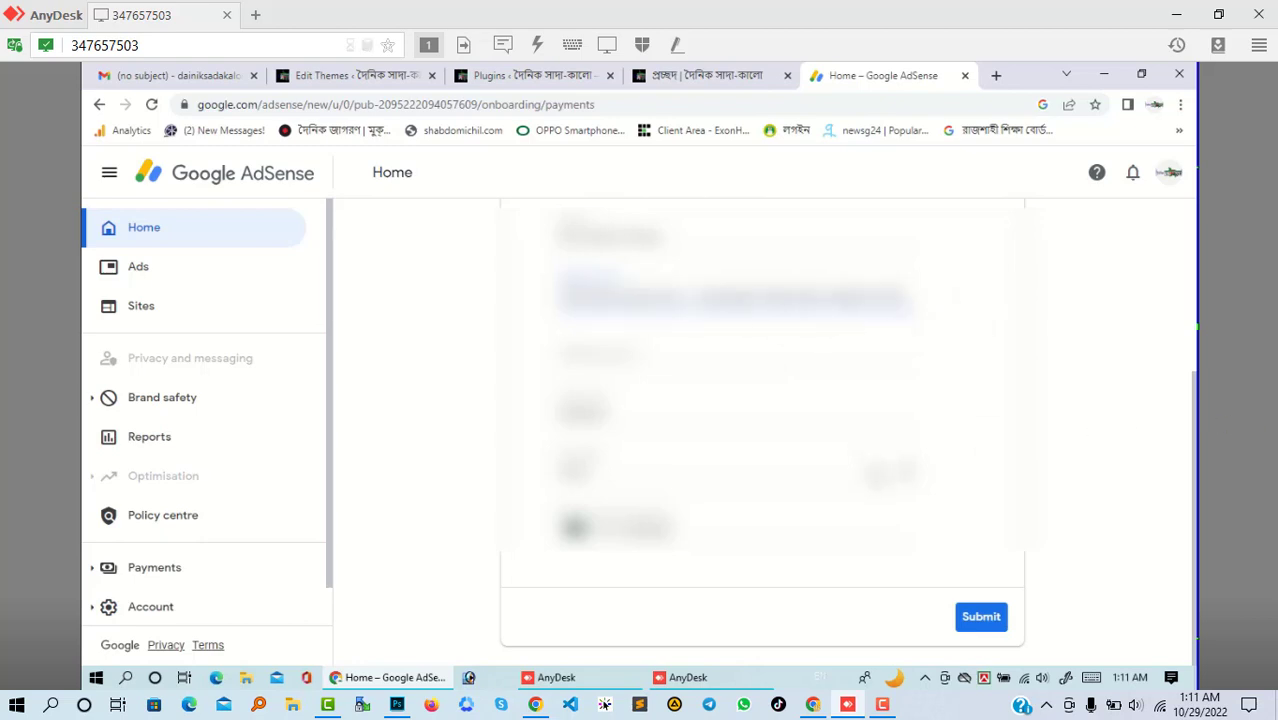
- Submit the customer information, decline the popup, and confirm Payments reads 'We've got your info'
{"action": "left_click", "coordinate": [990, 624]}
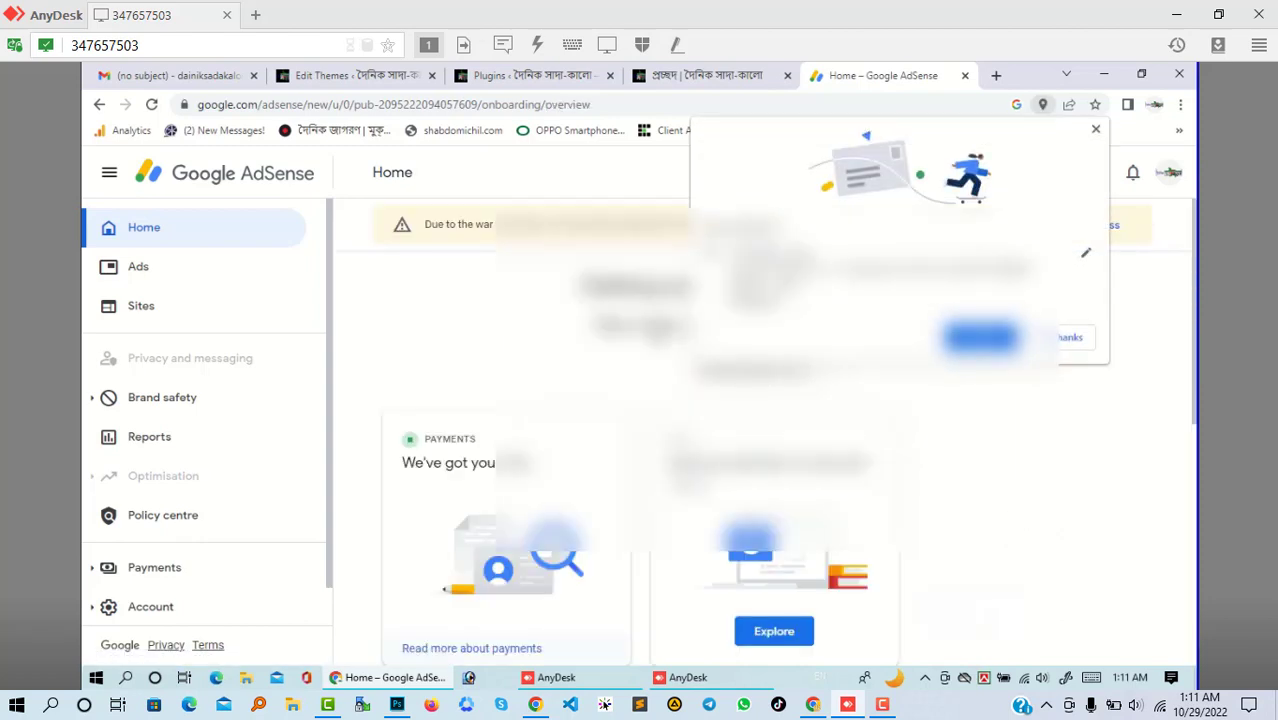
{"action": "left_click", "coordinate": [1070, 342]}
{"action": "scroll", "coordinate": [456, 405], "scroll_direction": "down", "scroll_amount": 3}
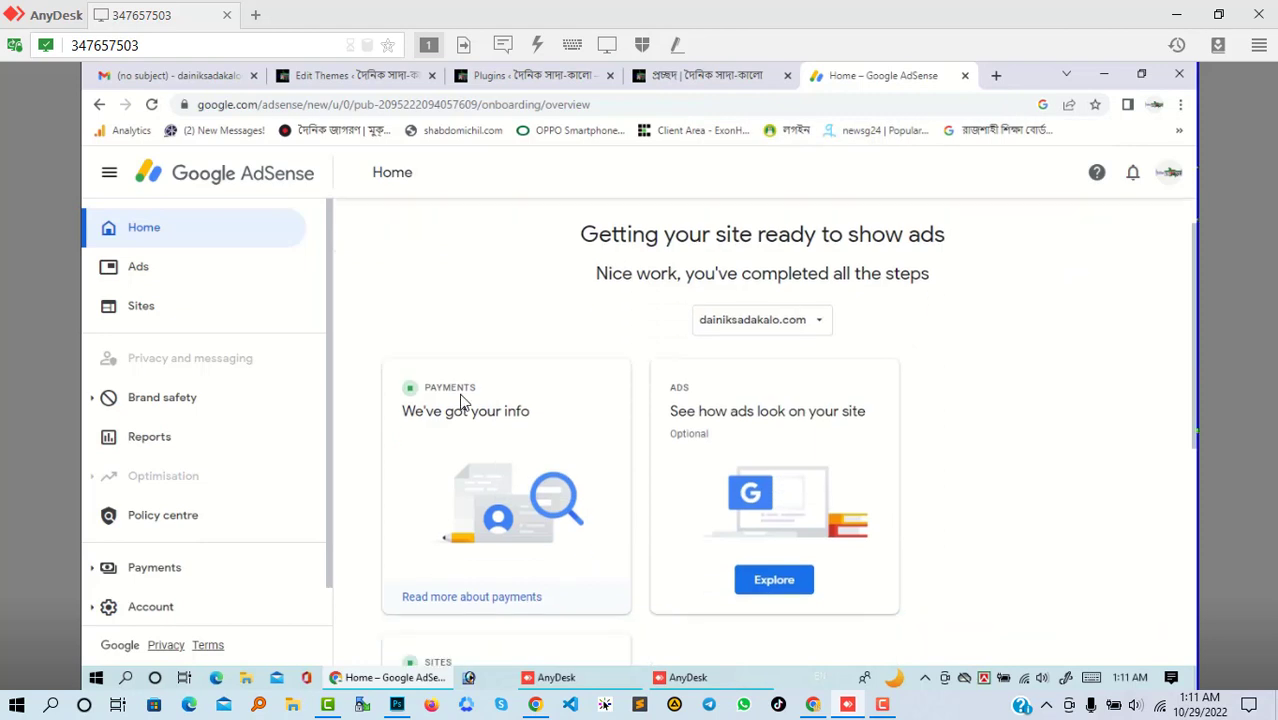
{"action": "triple_click", "coordinate": [520, 292]}
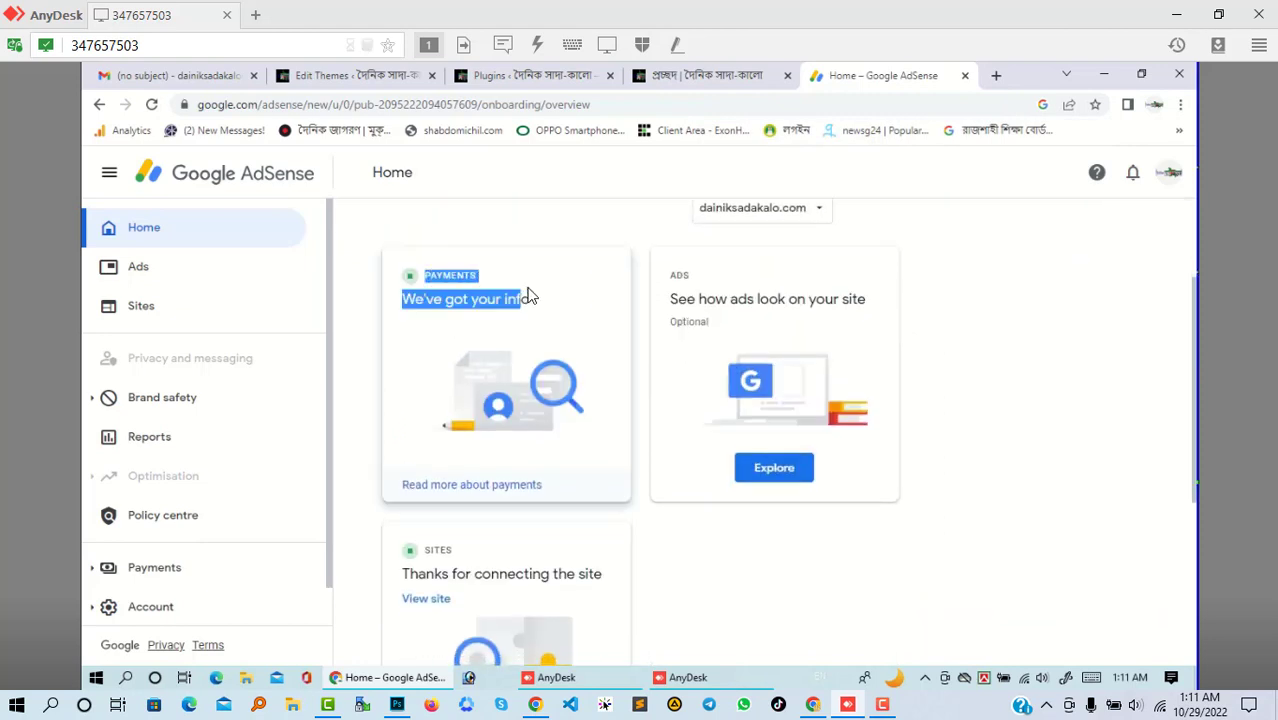
{"action": "scroll", "coordinate": [479, 317], "scroll_direction": "down", "scroll_amount": 2}
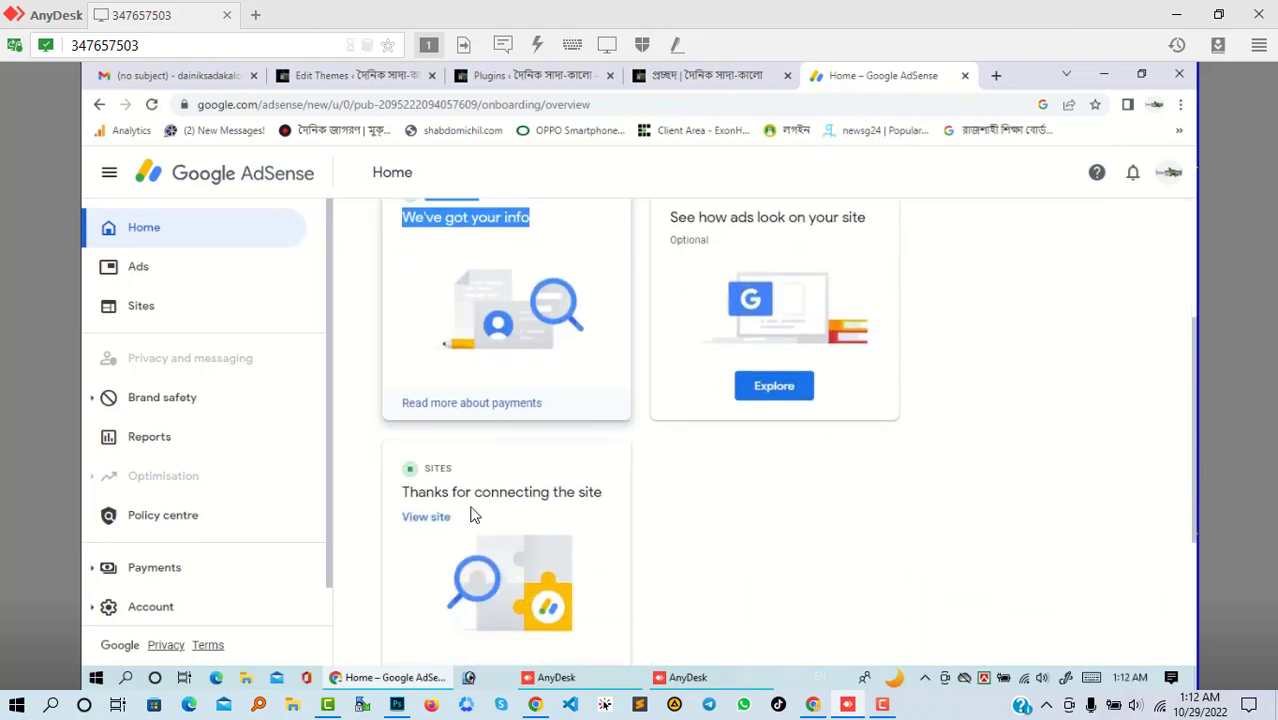
{"action": "left_click", "coordinate": [463, 472]}
{"action": "scroll", "coordinate": [463, 472], "scroll_direction": "up", "scroll_amount": 4}
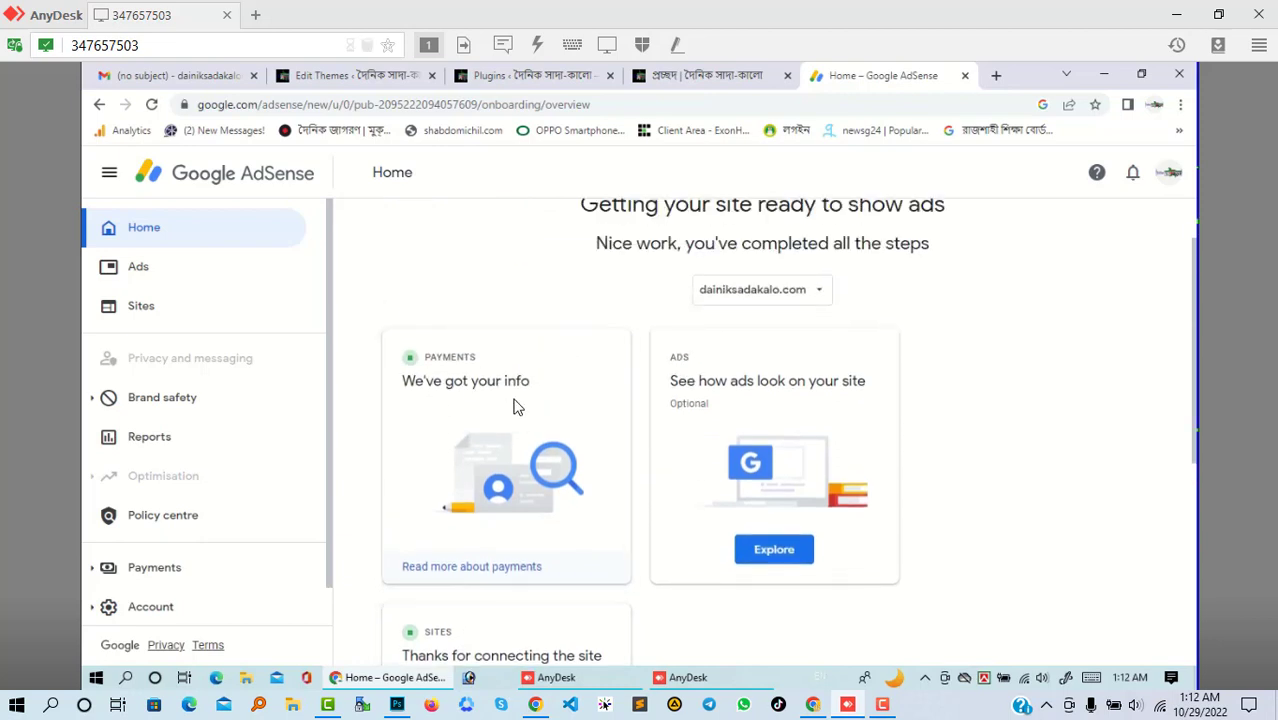
{"action": "left_click", "coordinate": [121, 307]}
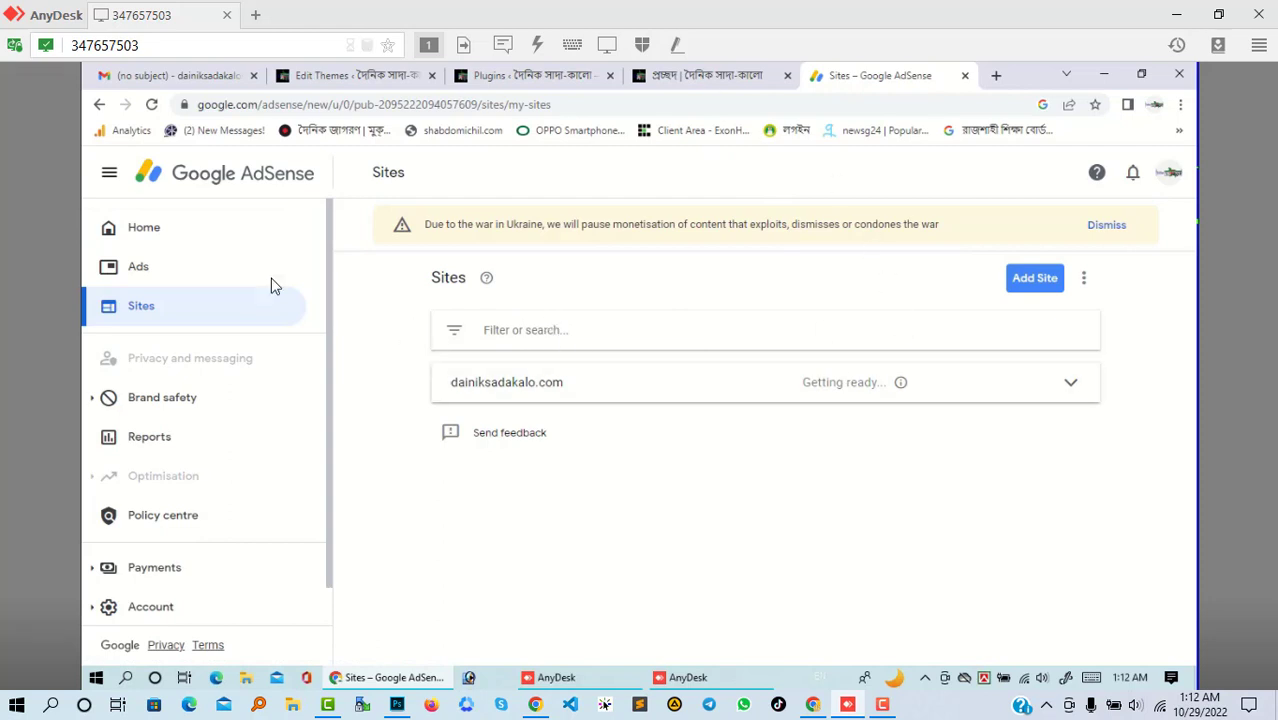
{"action": "left_click", "coordinate": [697, 72]}
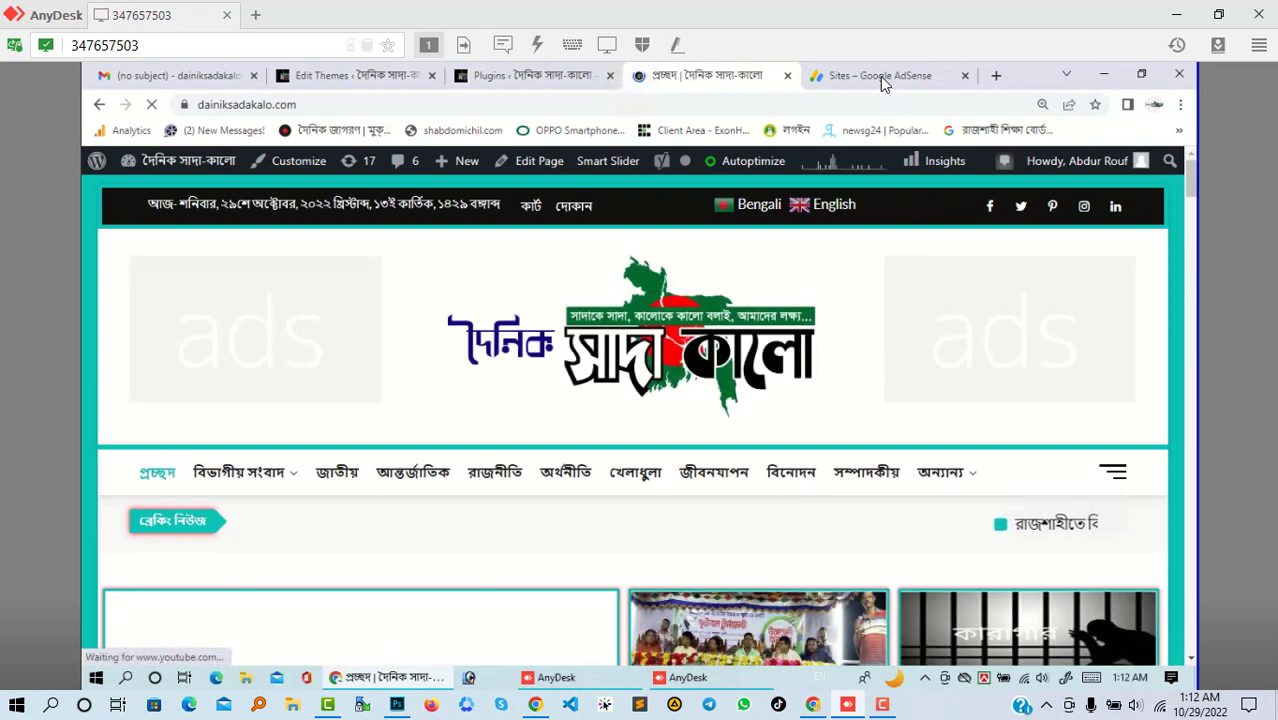
{"action": "left_click", "coordinate": [880, 76]}
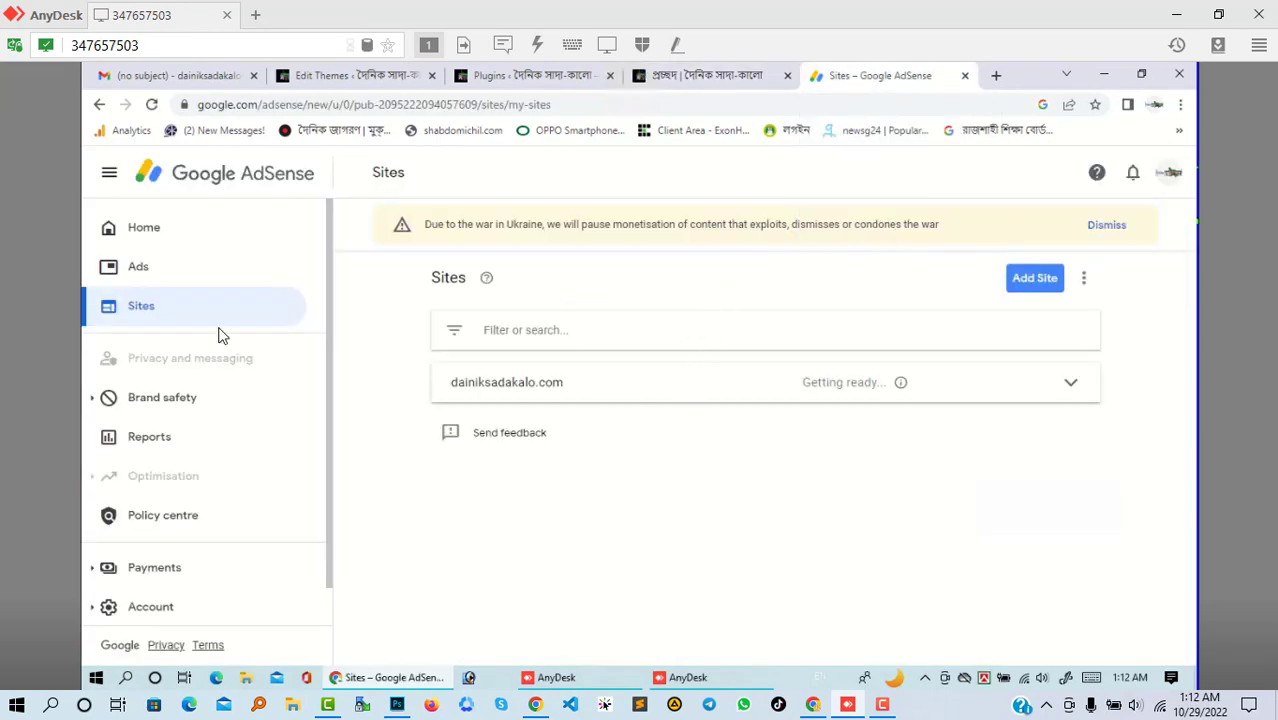
{"action": "left_click", "coordinate": [143, 238]}
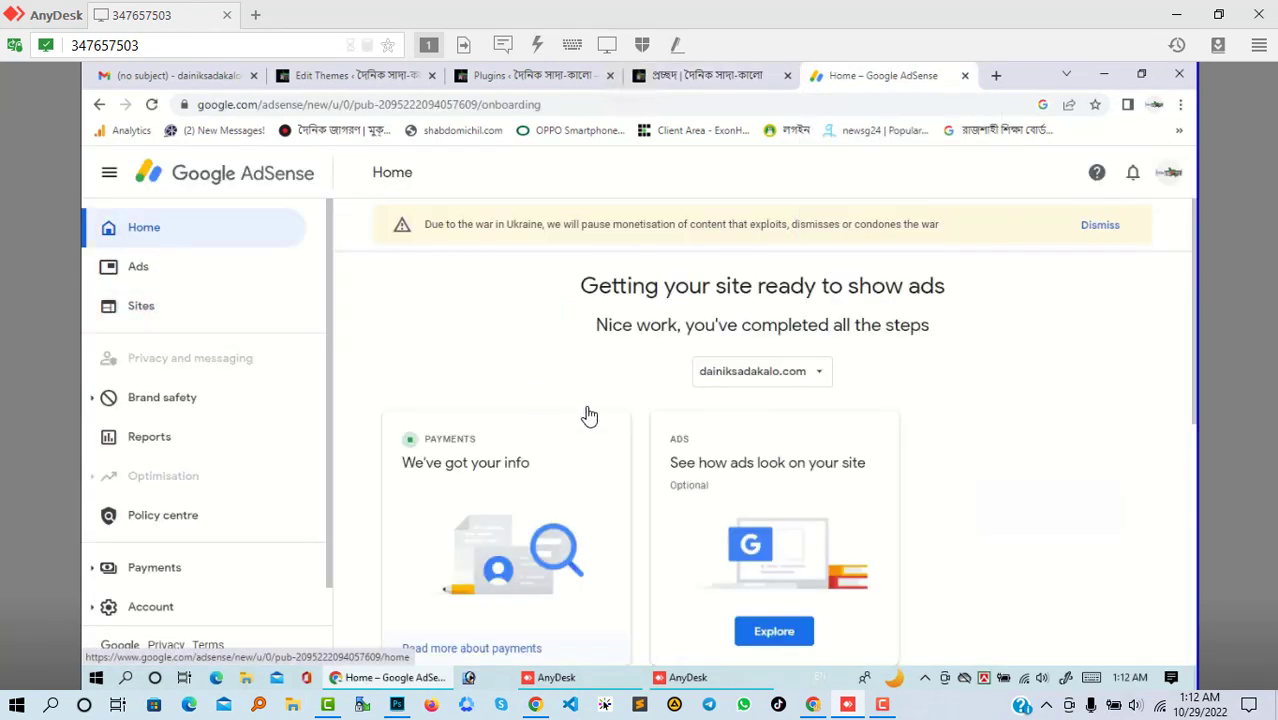